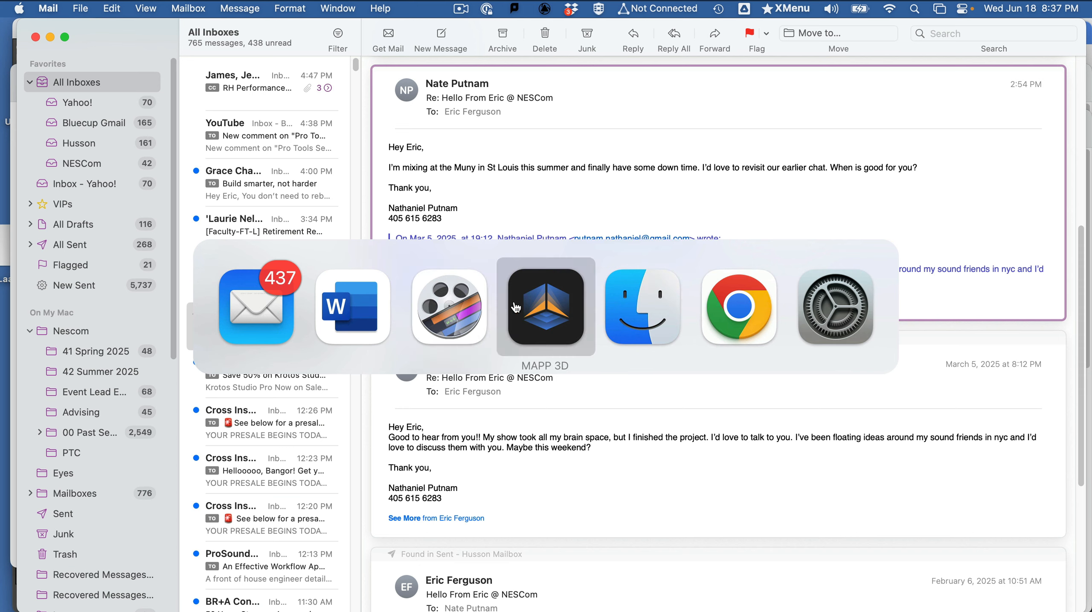
- Switch to MAPP 3D, select the Orch Center Mic, and show the model in plan view
click(526, 313)
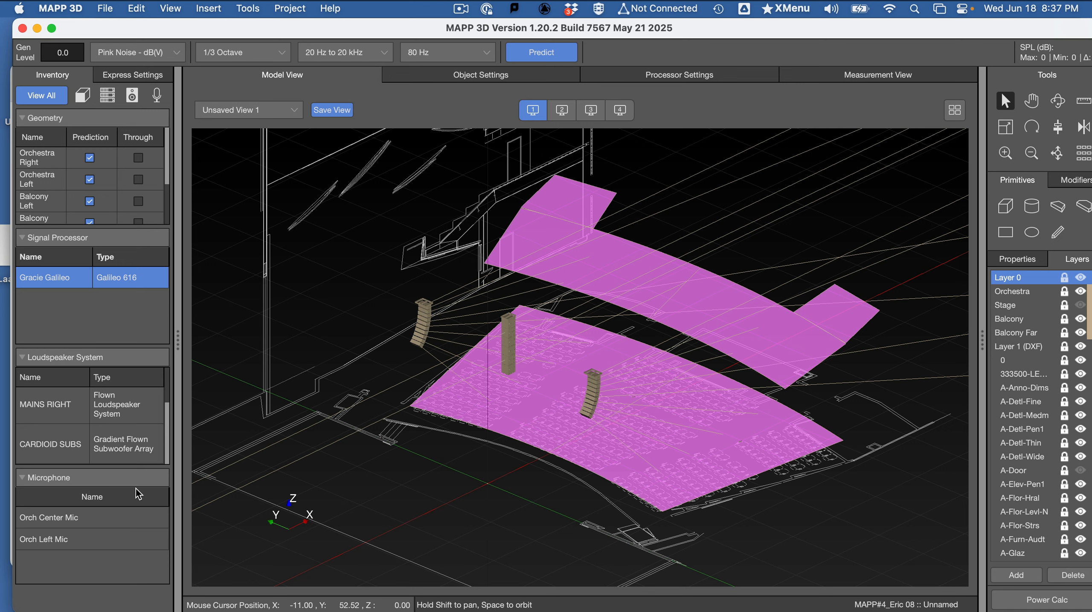
click(85, 519)
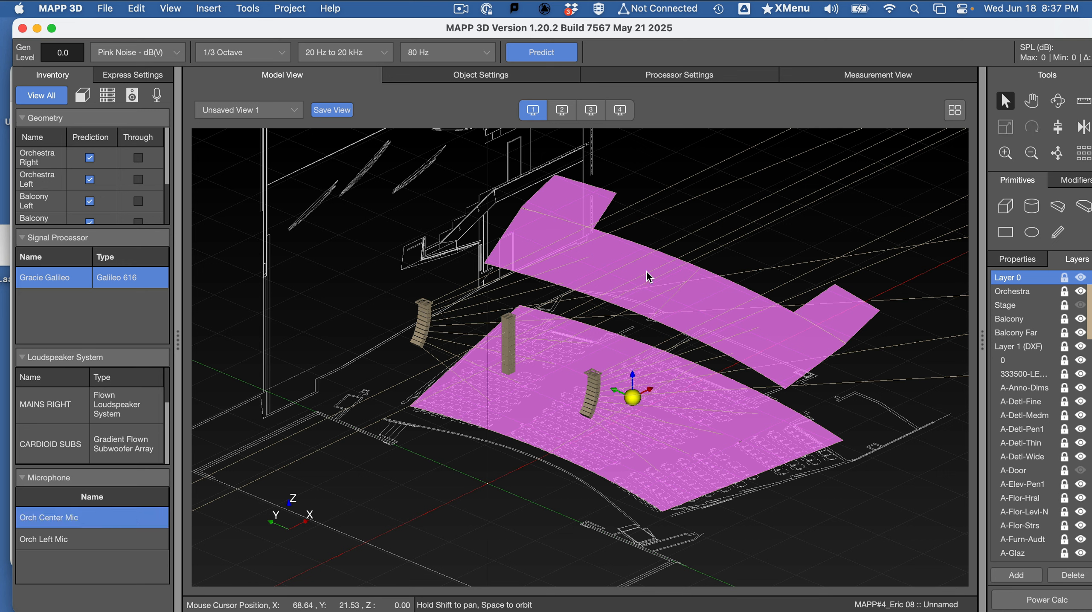
click(591, 109)
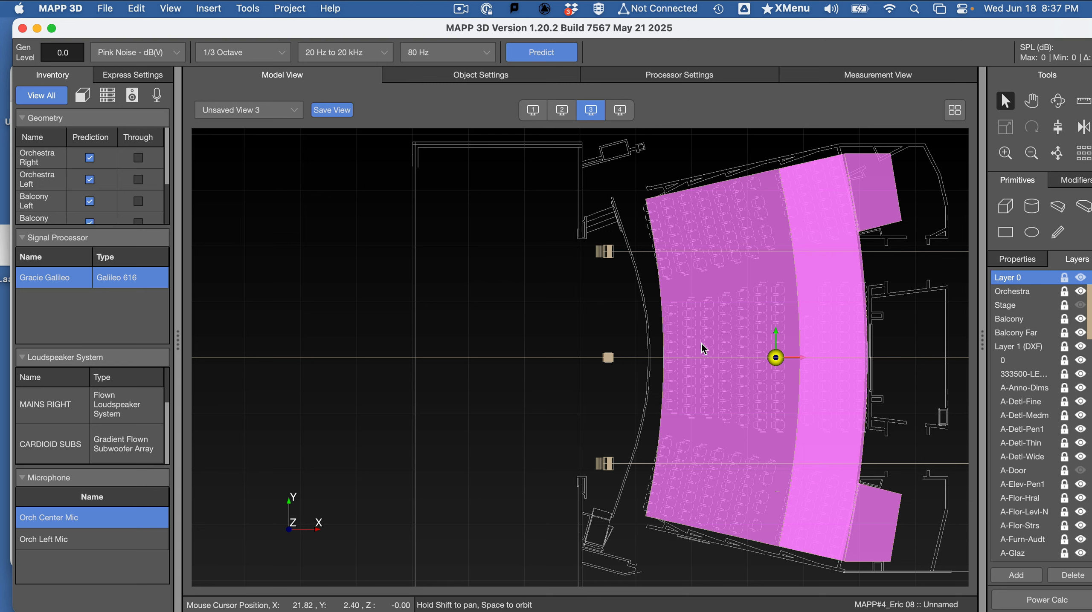
- Examine the Orch Center Mic's measured response and its position relative to the loudspeakers in the model
click(906, 78)
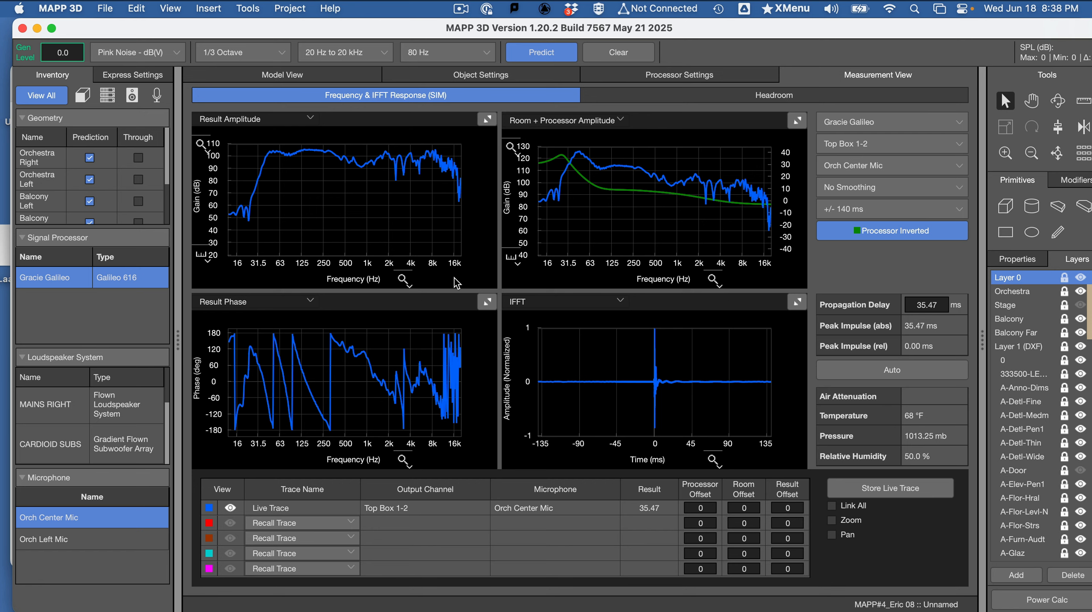
click(283, 75)
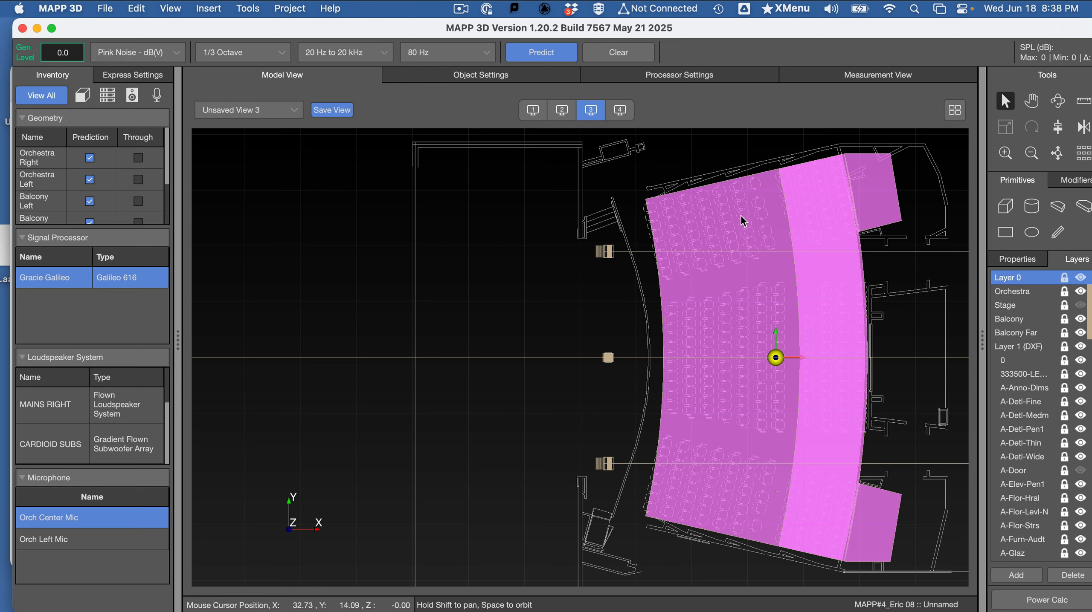
click(839, 70)
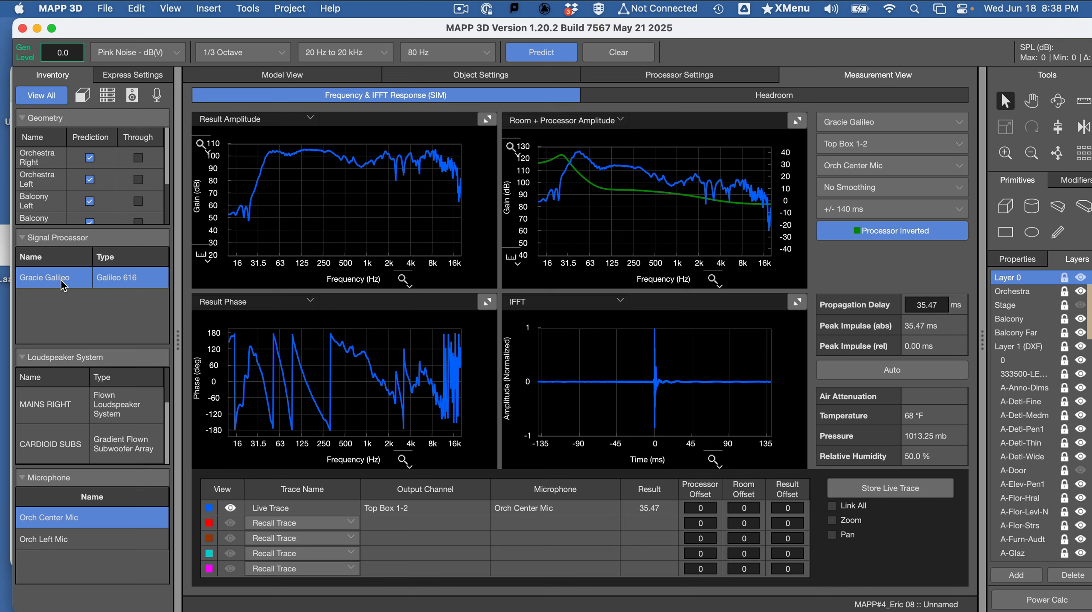
- Mute Gracie Galileo channels 15 and 16, run a prediction, and set the propagation delay automatically
click(118, 82)
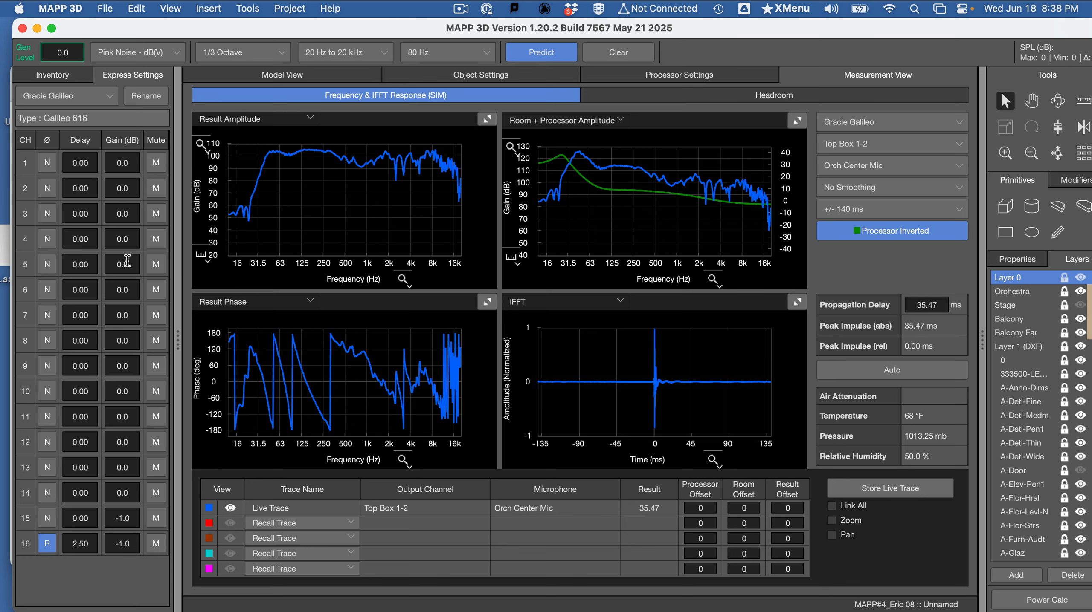
click(157, 543)
click(157, 519)
click(543, 63)
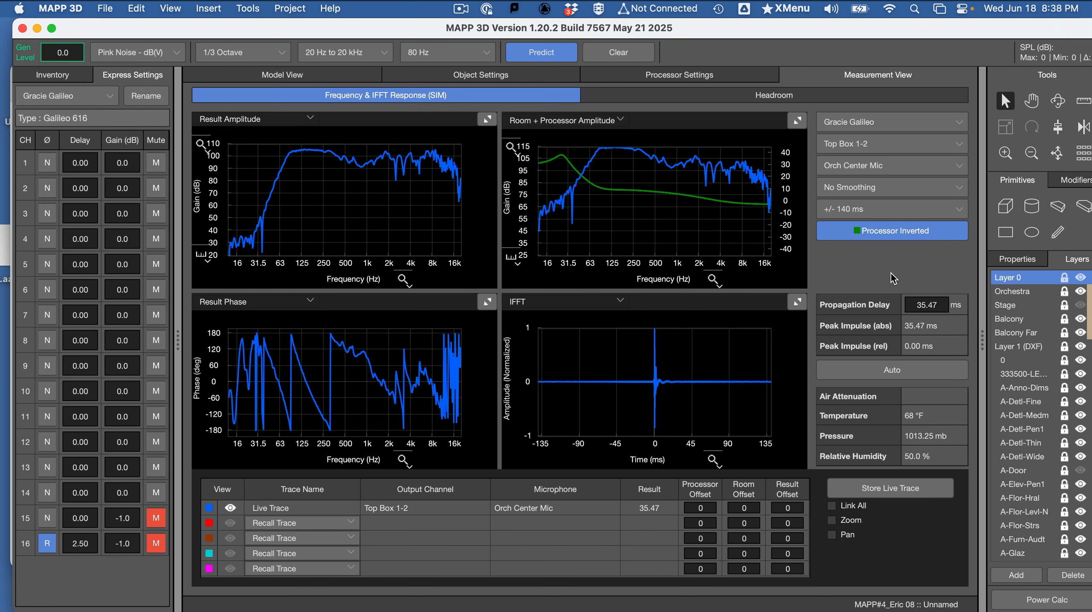
click(881, 375)
- Switch to the Word assignment and read the instructions for storing the mains trace at the center mic
key(super+Tab)
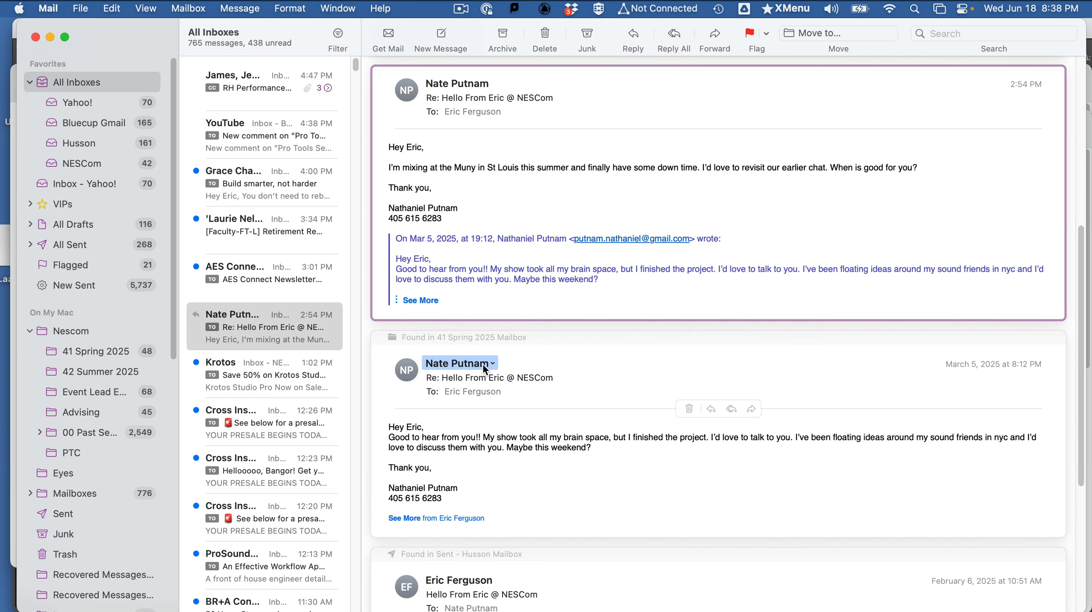
key(super+Tab)
key(super+Tab)
key(super+Tab)
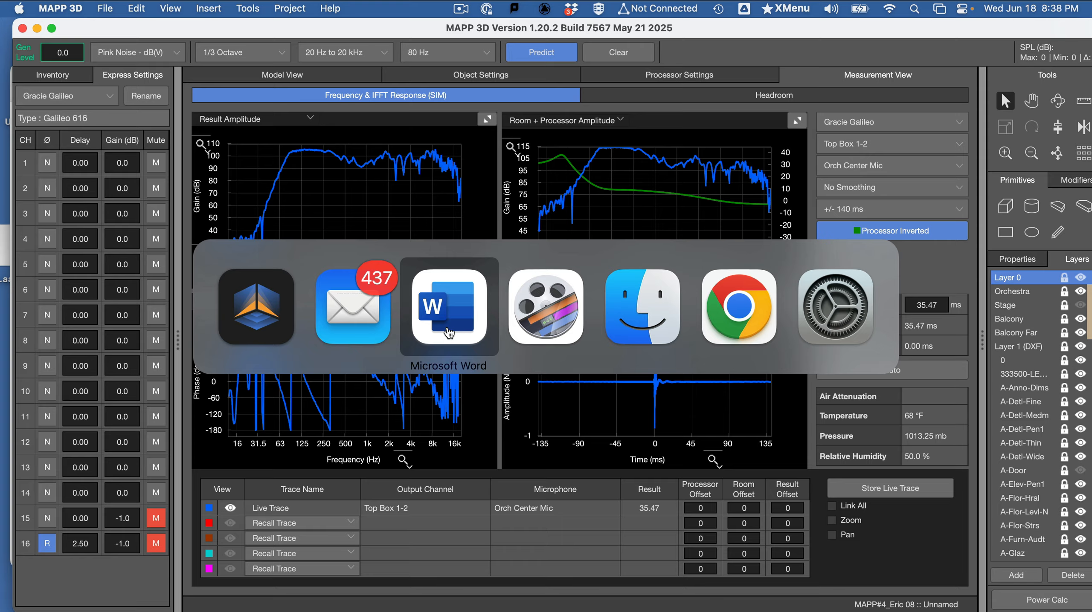
scroll(468, 394, down, 3)
scroll(468, 394, down, 2)
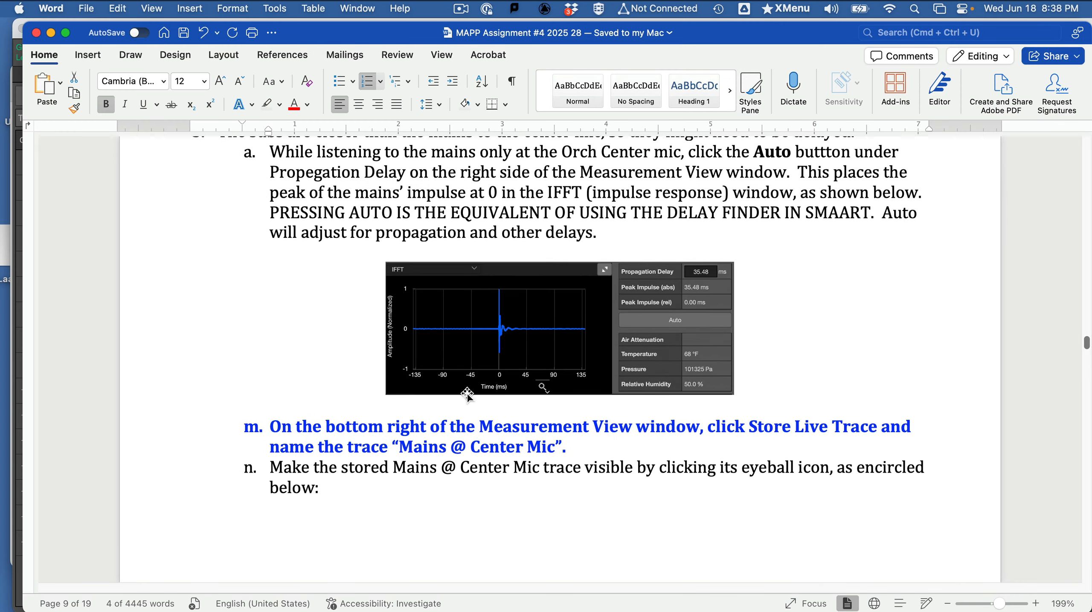
scroll(468, 394, down, 1)
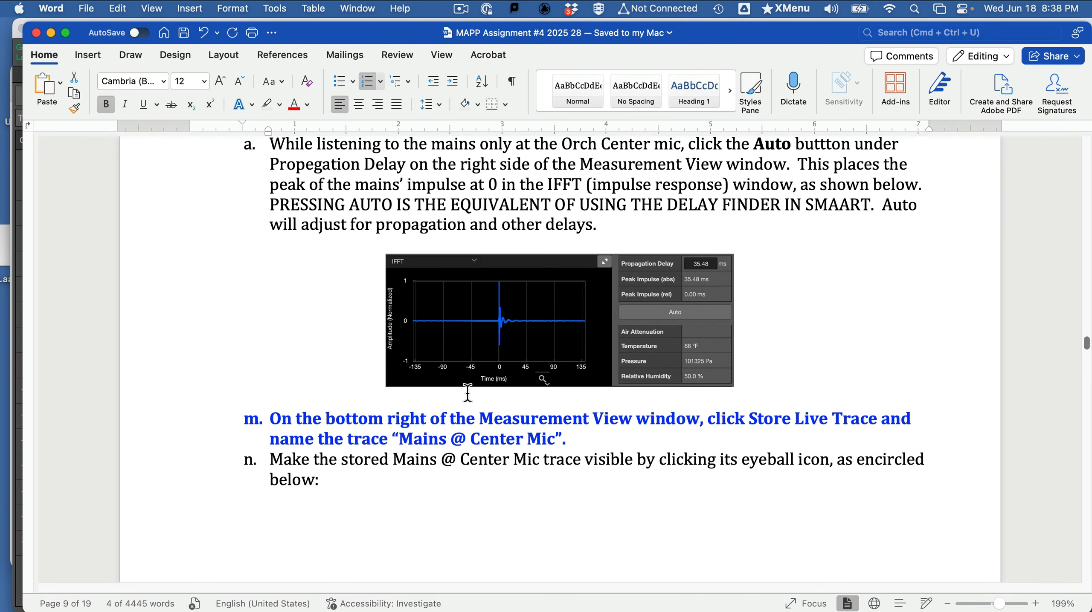
- Start storing the live trace in MAPP 3D and copy the name "Mains @ Center Mic" from the Word assignment
key(super+Tab)
click(379, 297)
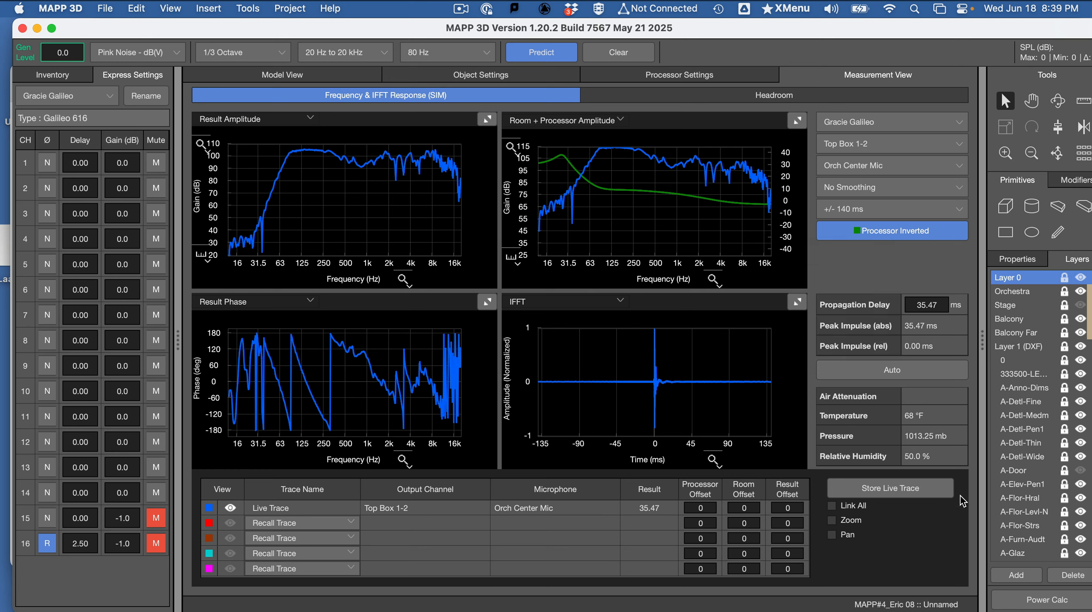
click(910, 490)
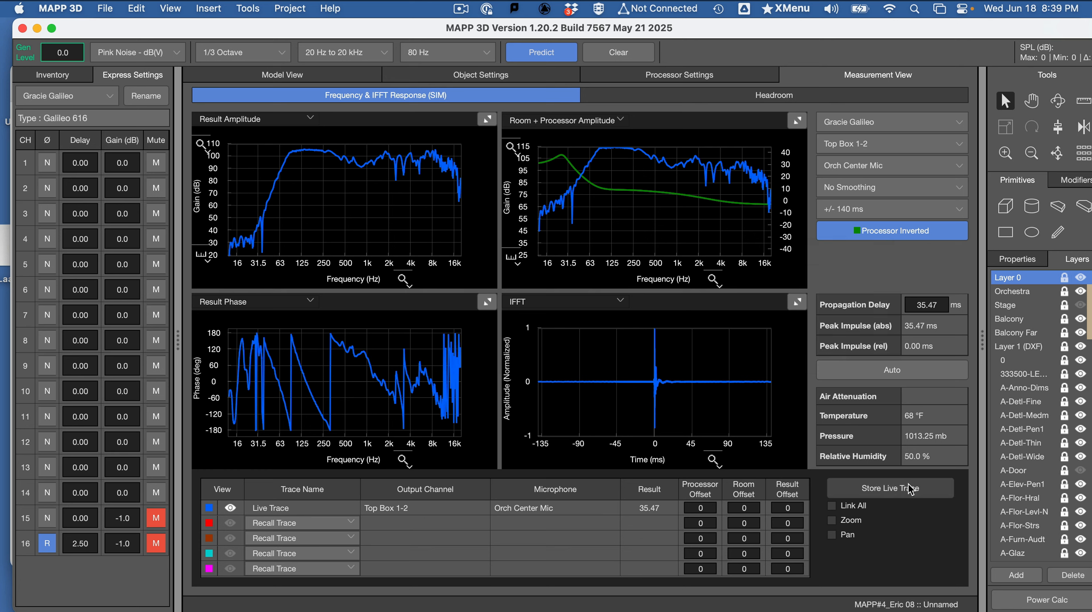
key(super+Tab)
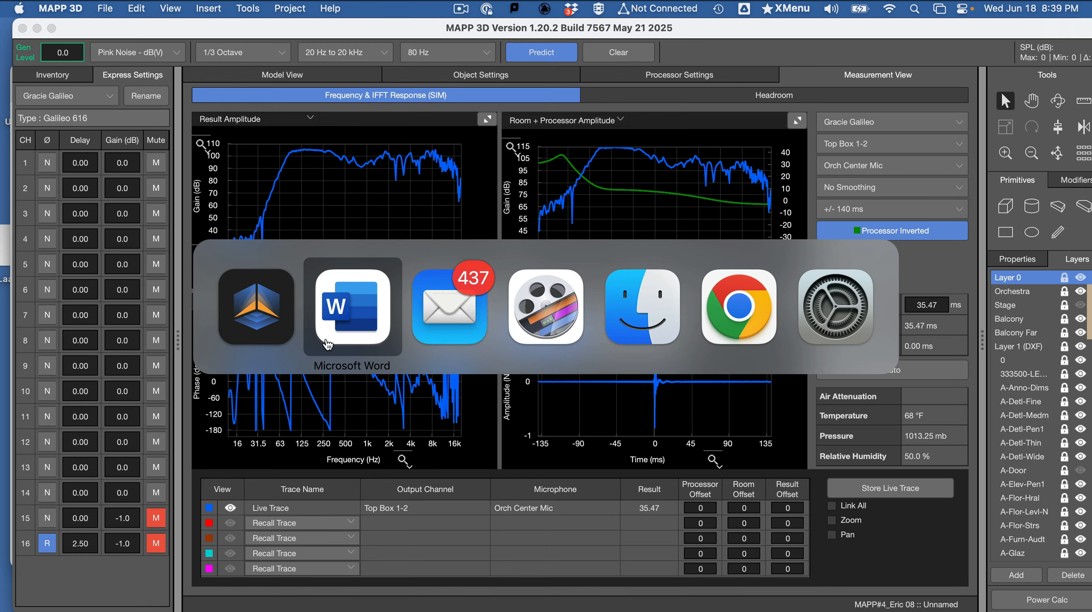
click(355, 319)
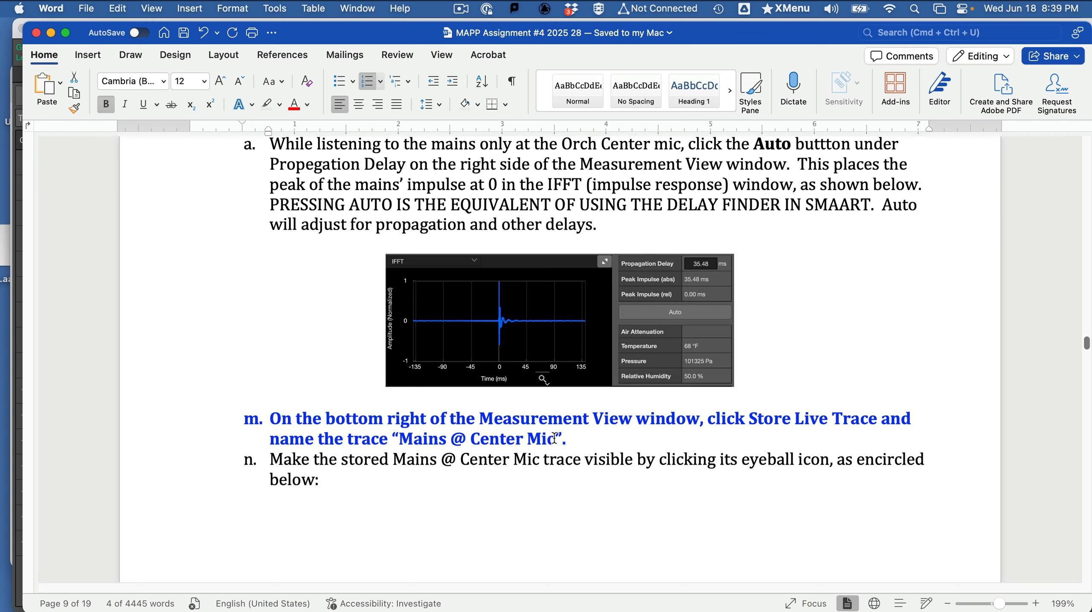
drag(554, 438, 399, 438)
key(super+c)
key(super+Tab)
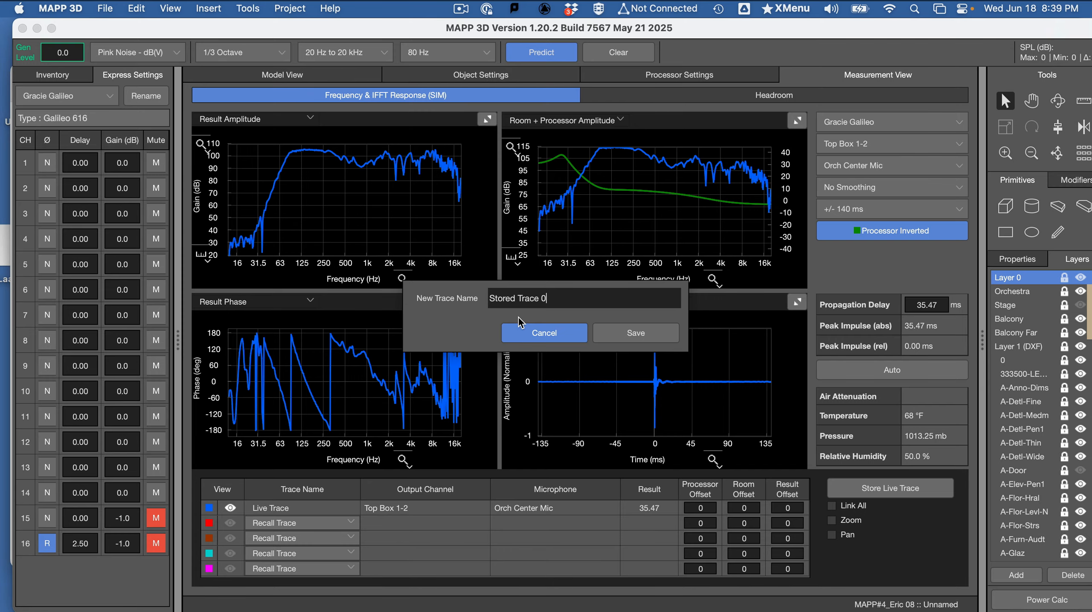
- Save the stored trace as "Mains @ Center Mic" and make it visible in the plots
triple_click(561, 305)
key(super+v)
click(635, 334)
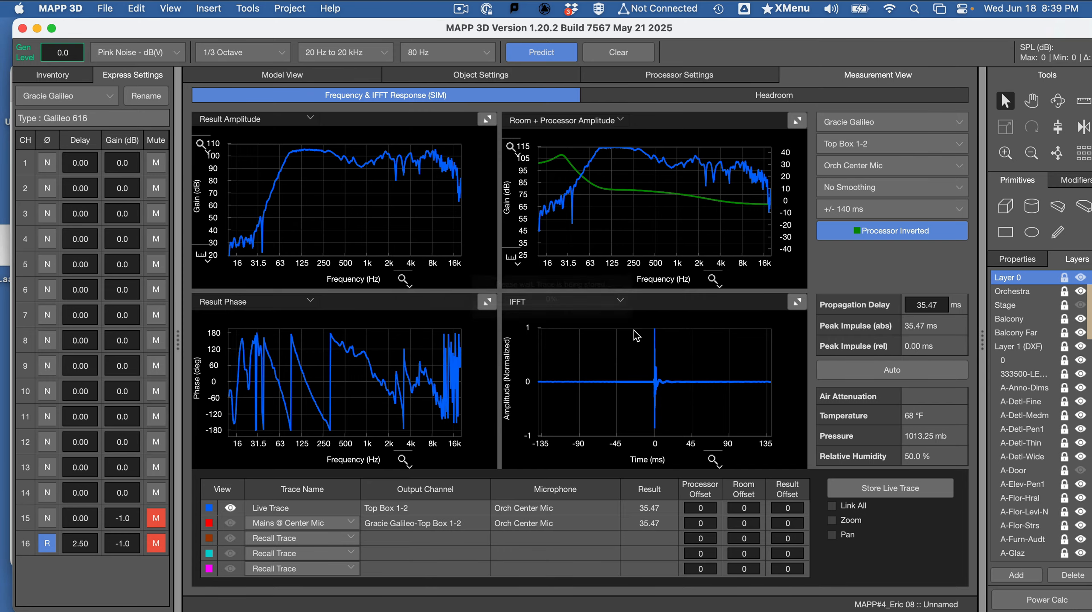
click(233, 525)
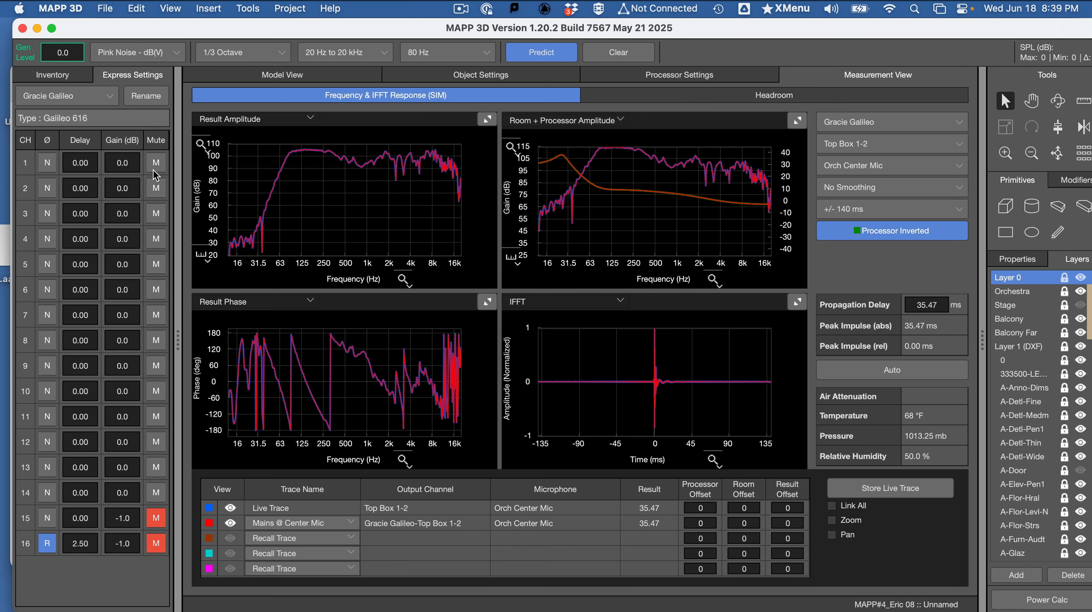
- Mute channels 1 to 4, unmute channels 15 and 16, and predict the subs-only response
click(158, 184)
click(157, 215)
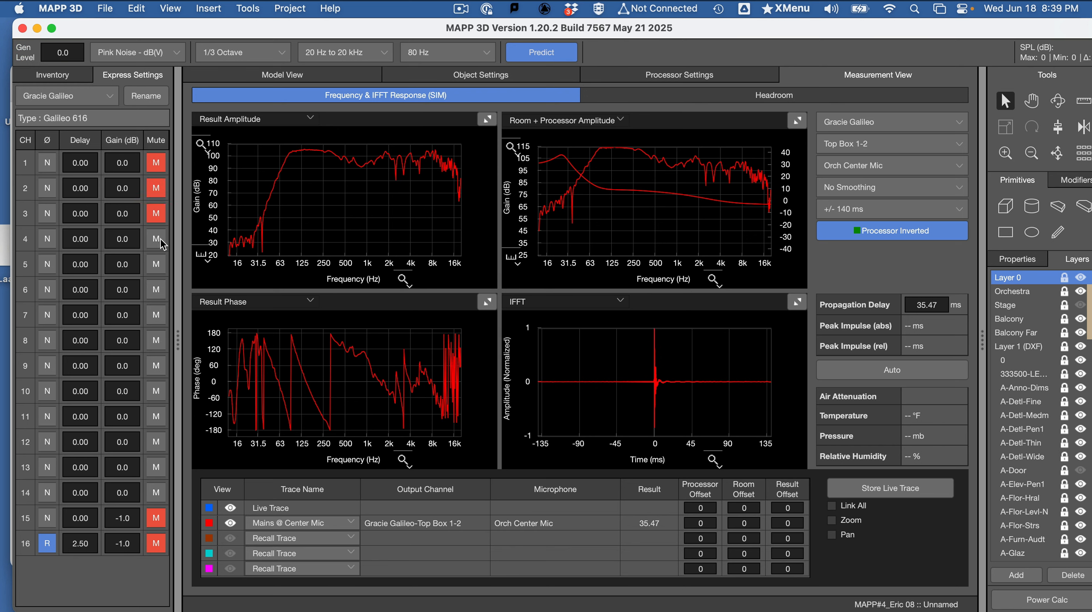
click(161, 241)
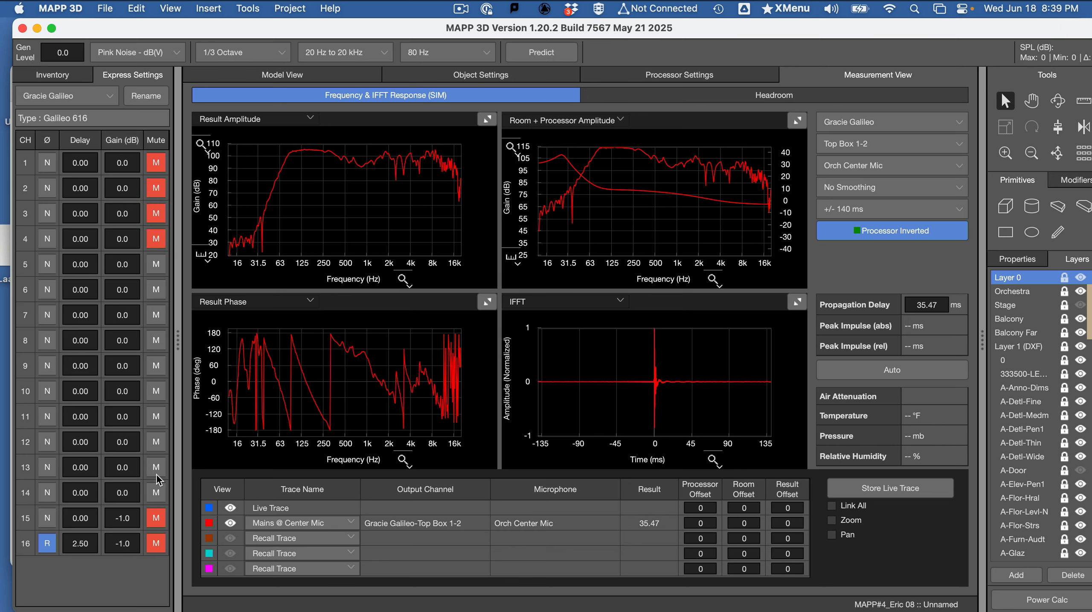
click(153, 516)
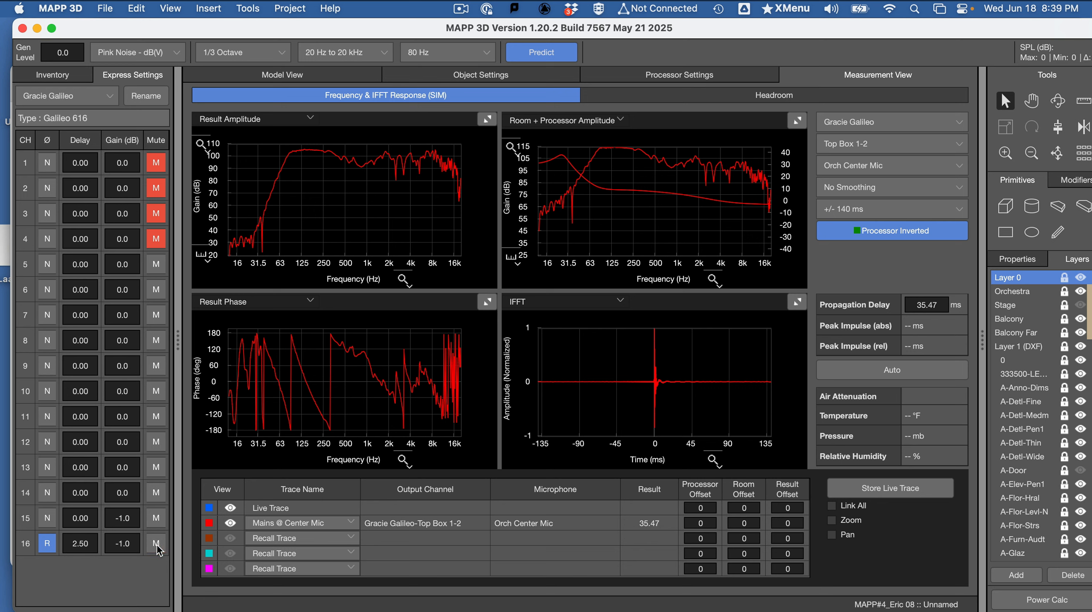
click(540, 54)
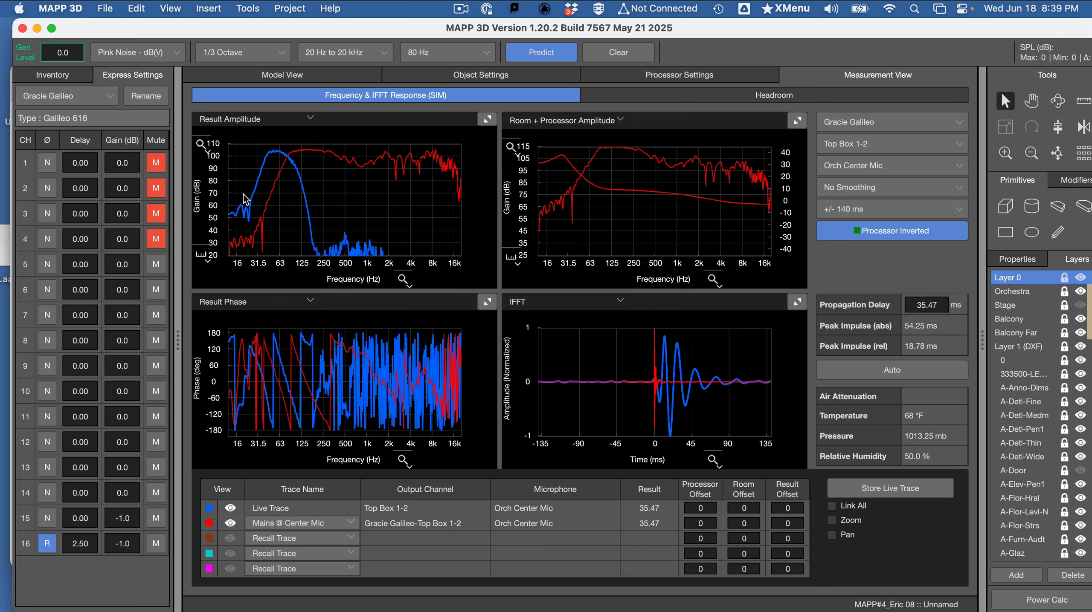
- Limit the frequency range of the Result Amplitude and Result Phase plots to 15 Hz to 400 Hz
click(402, 282)
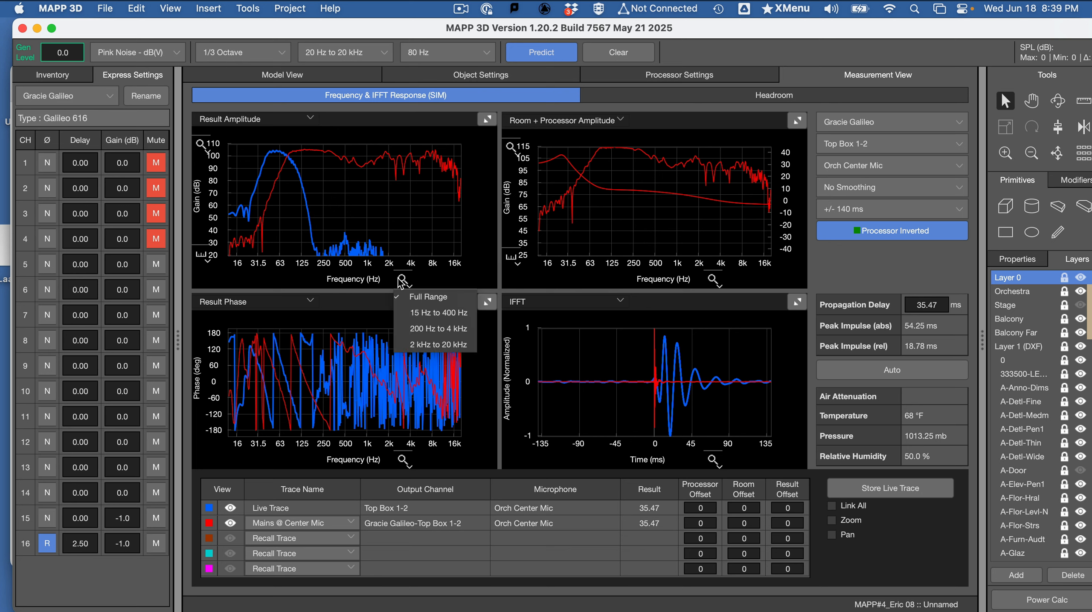
click(424, 318)
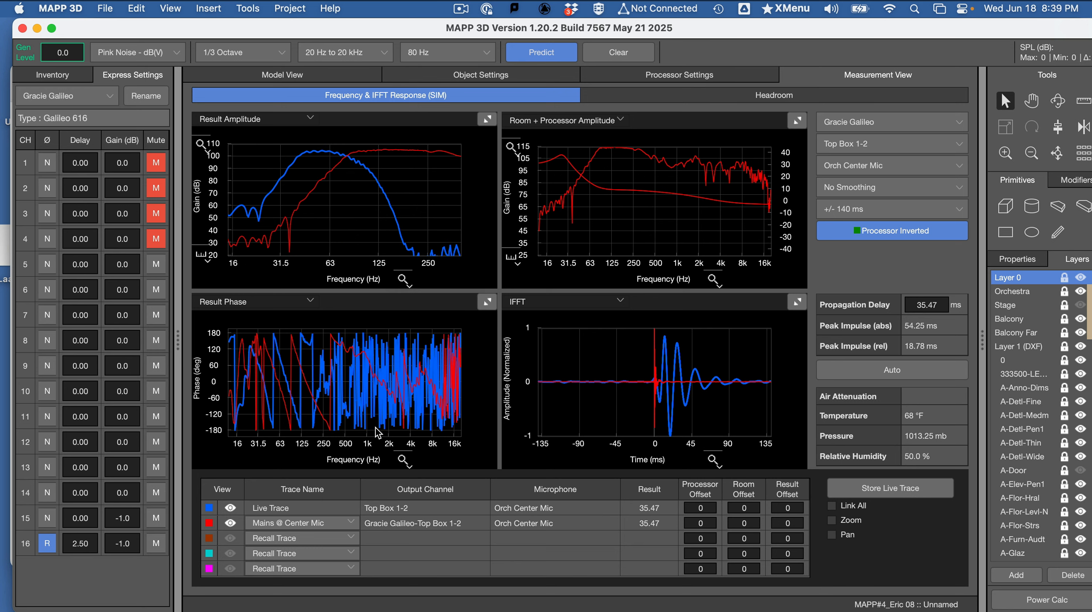
click(403, 461)
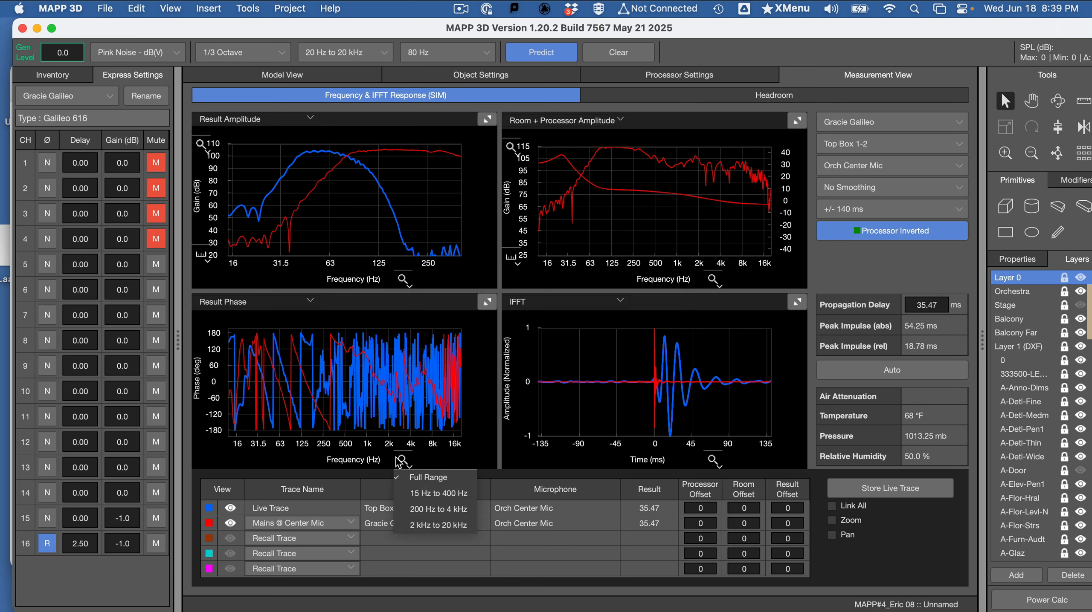
click(439, 493)
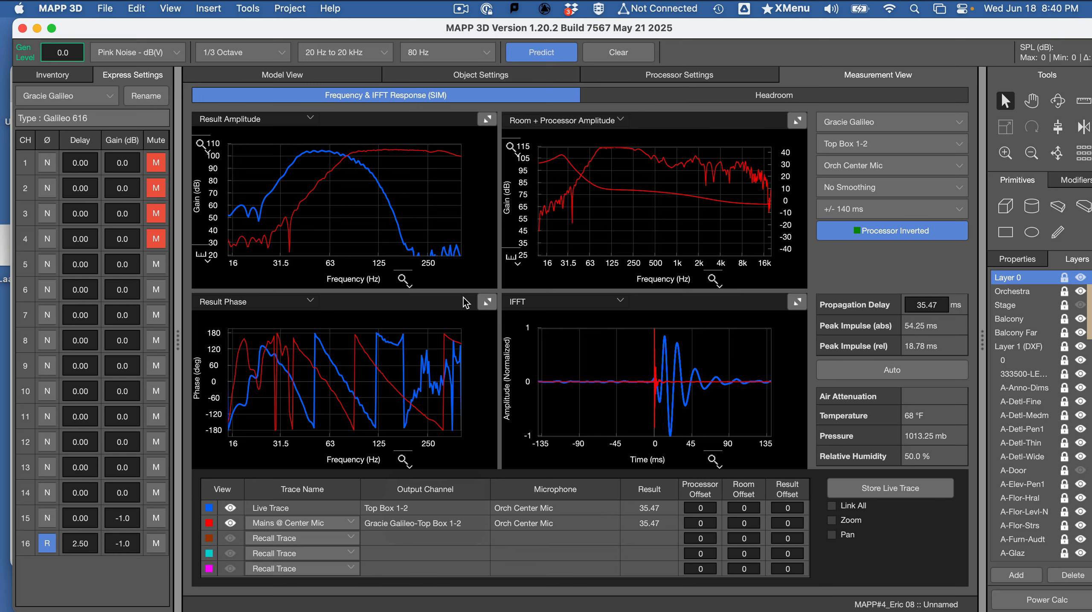
- Examine the enlarged Result Phase plot against the loudspeaker layout in the model, and restore the four-plot layout
click(487, 302)
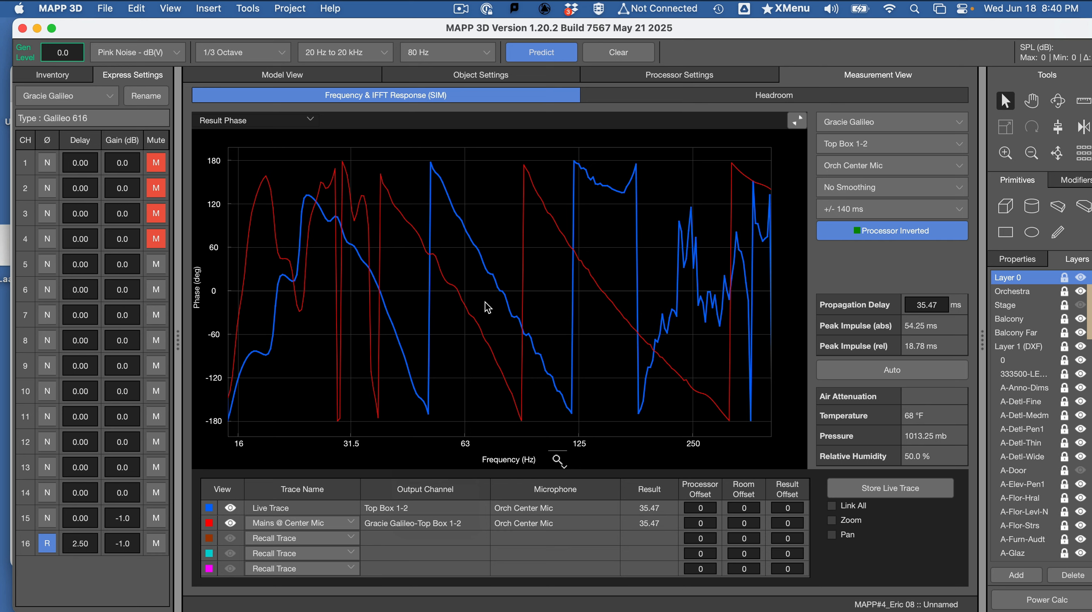
click(315, 75)
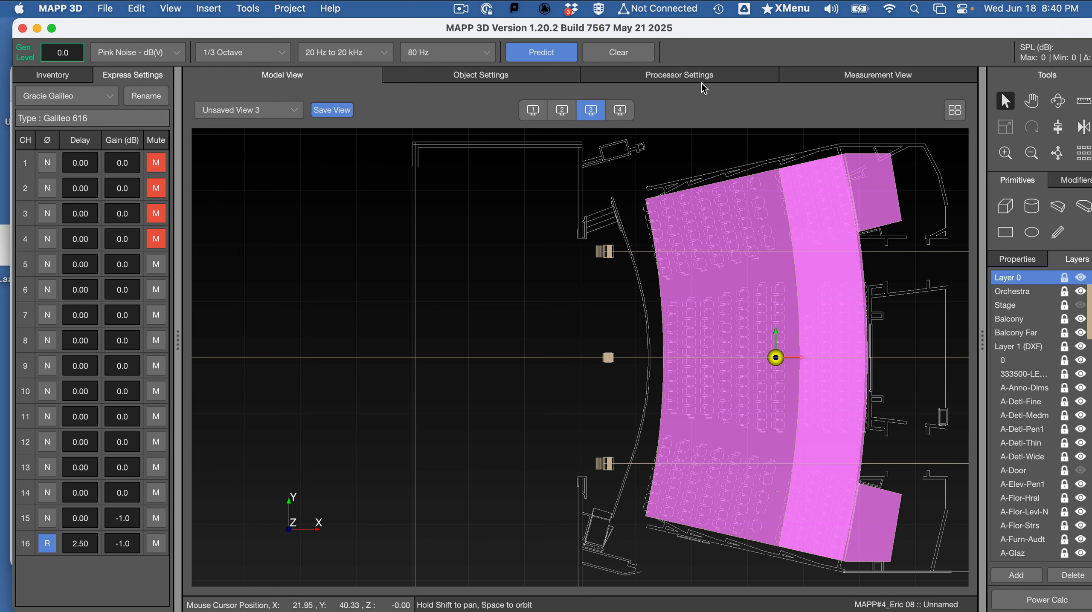
click(852, 73)
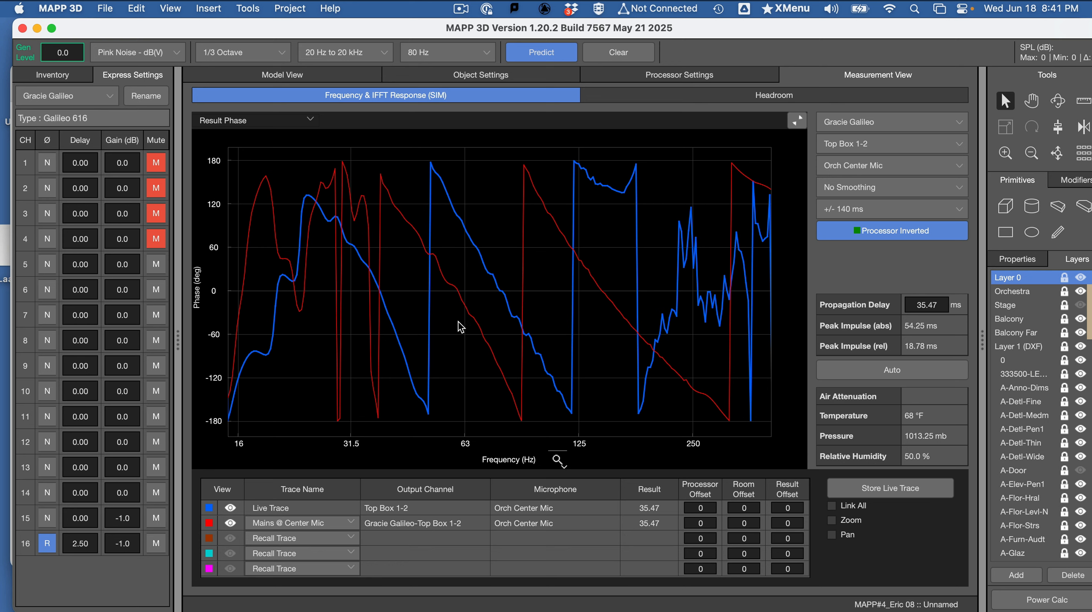
click(796, 121)
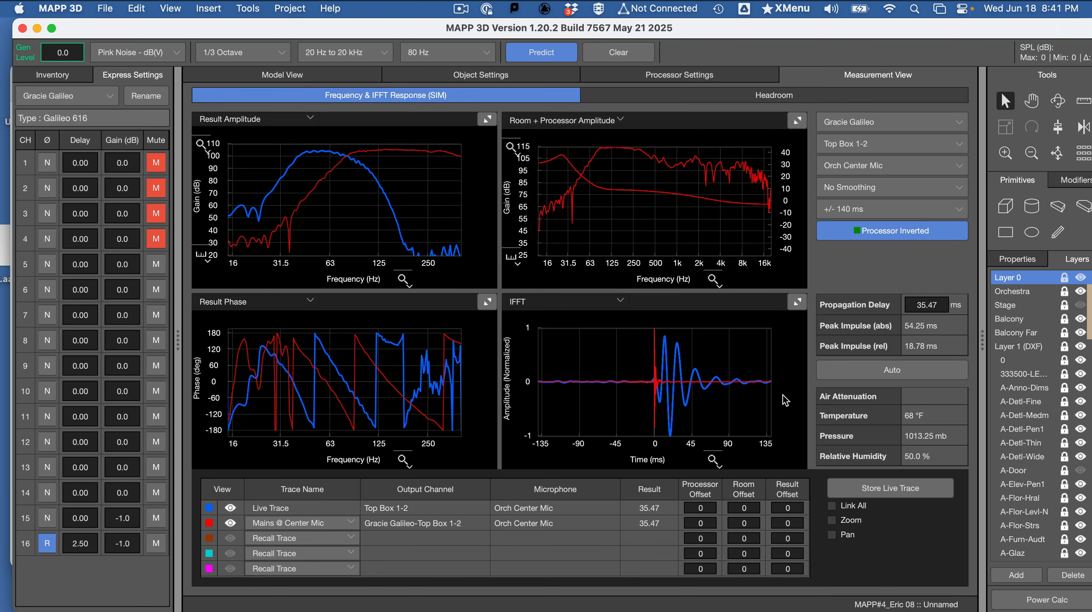
- Enlarge the IFFT plot, zoom its time axis to about ±13.5 ms, and restore the four-plot layout
click(797, 302)
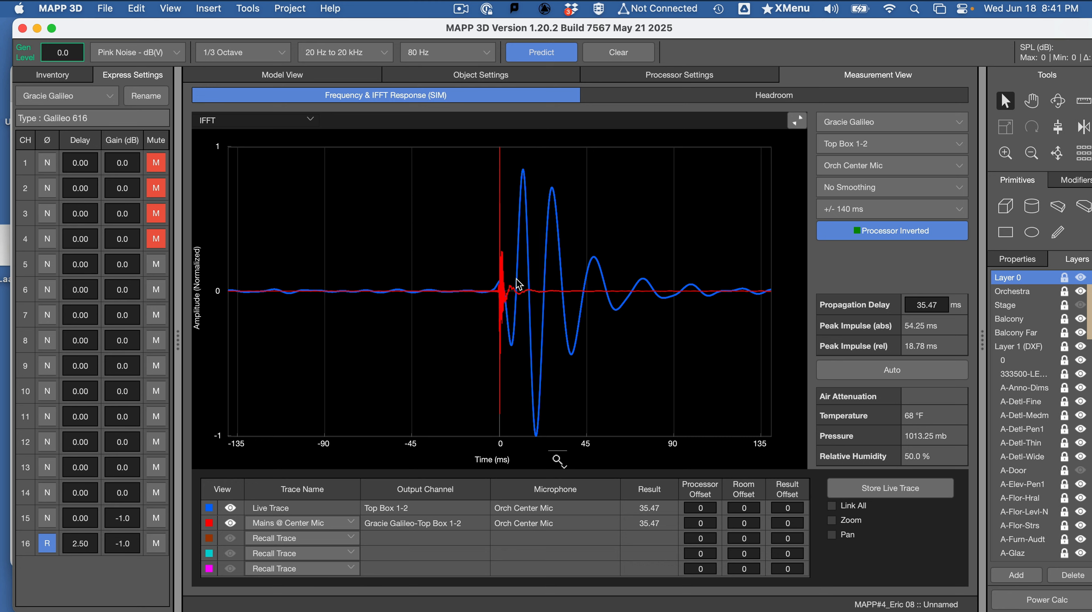
click(558, 460)
click(597, 479)
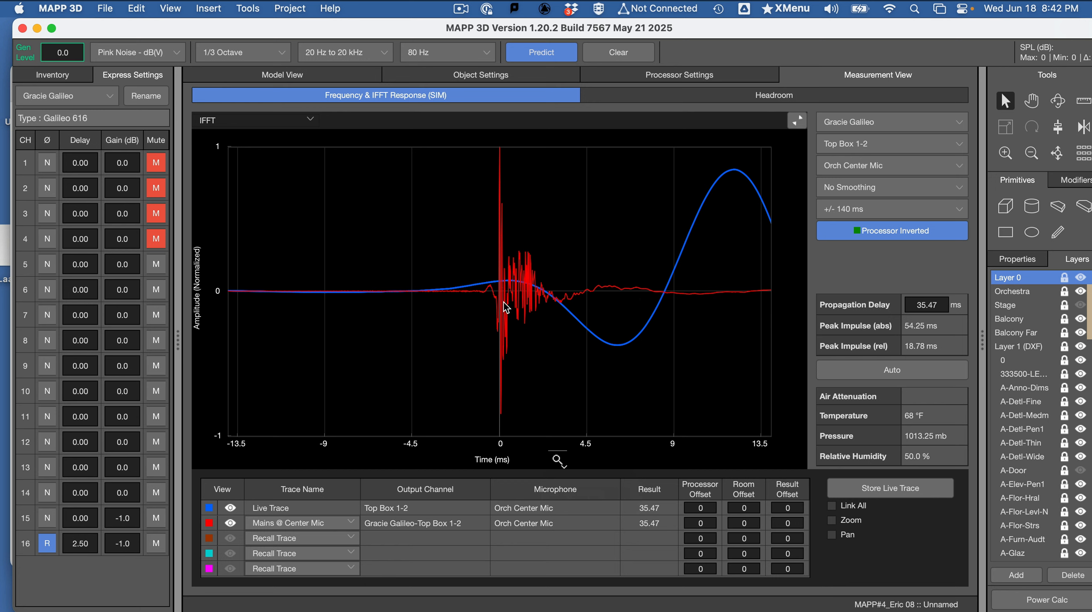
click(797, 121)
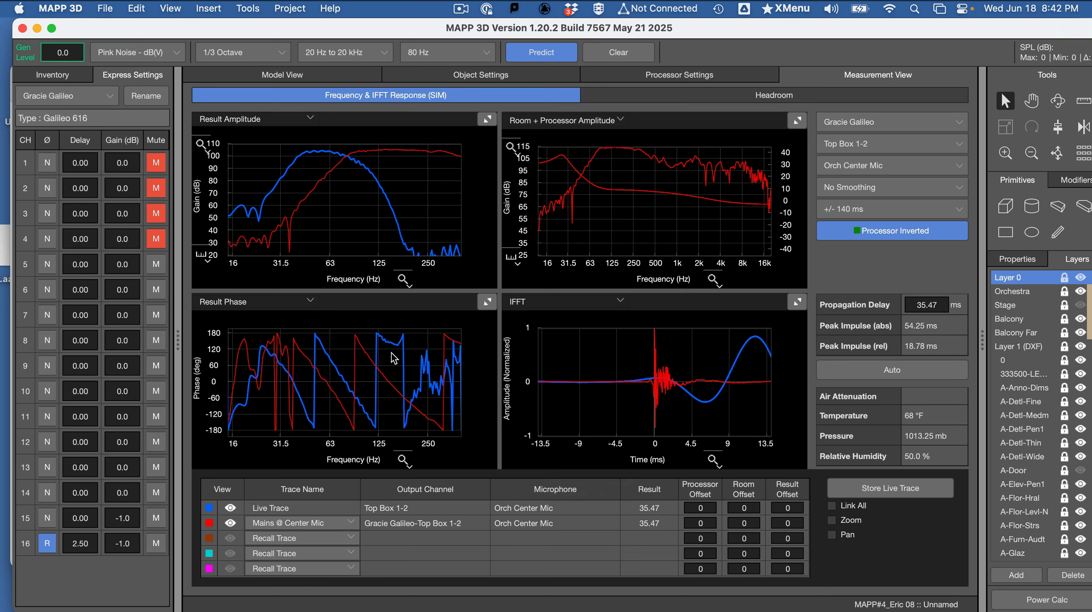
- Switch to the Word assignment to check the instructions for storing the center mic traces, and return to MAPP 3D
key(super+Tab)
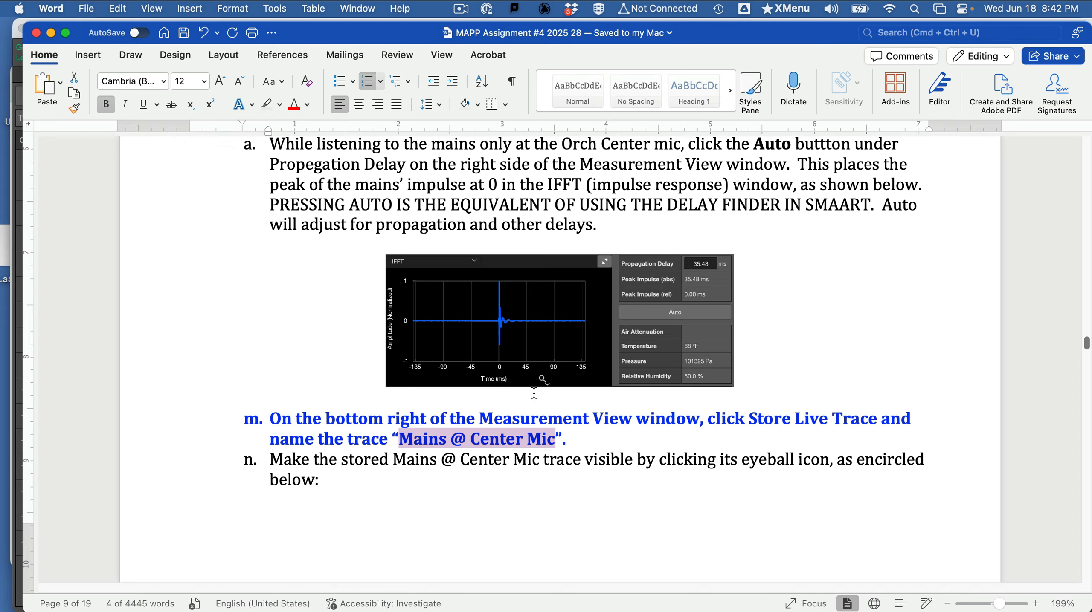
scroll(541, 404, down, 3)
scroll(542, 406, up, 2)
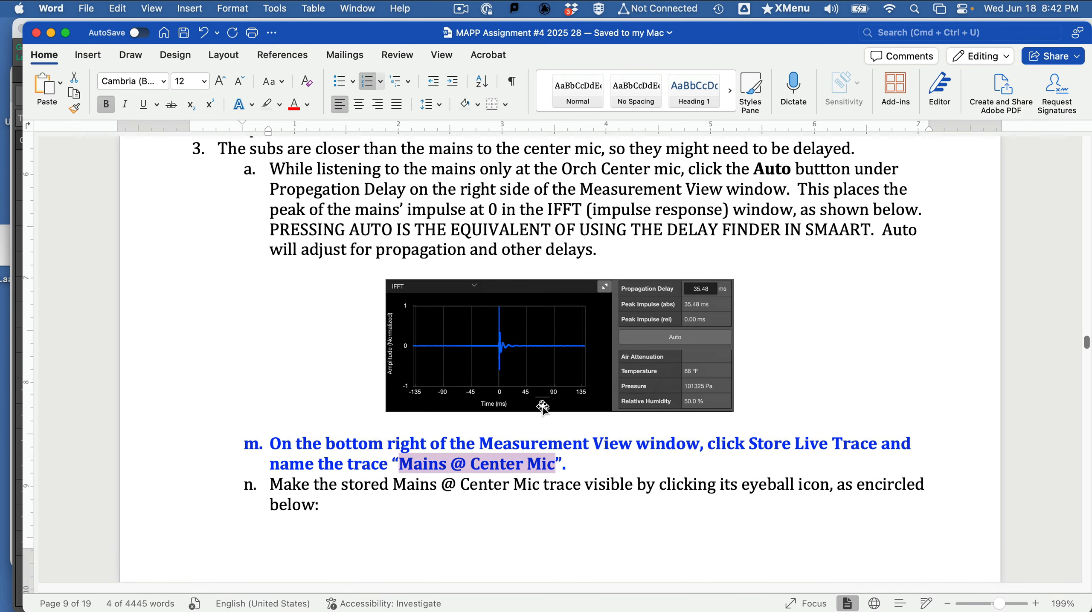
key(super+Tab)
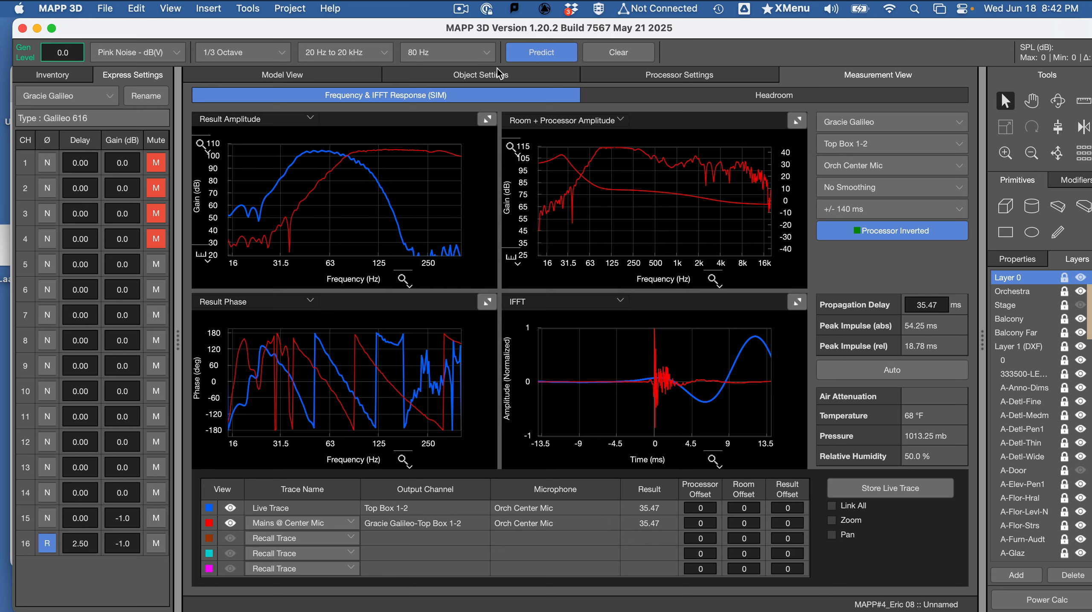
- Predict, store the live trace as "Subs @ Center Mic" using the name from the Word assignment, and hide the Mains @ Center Mic trace
click(532, 53)
click(905, 489)
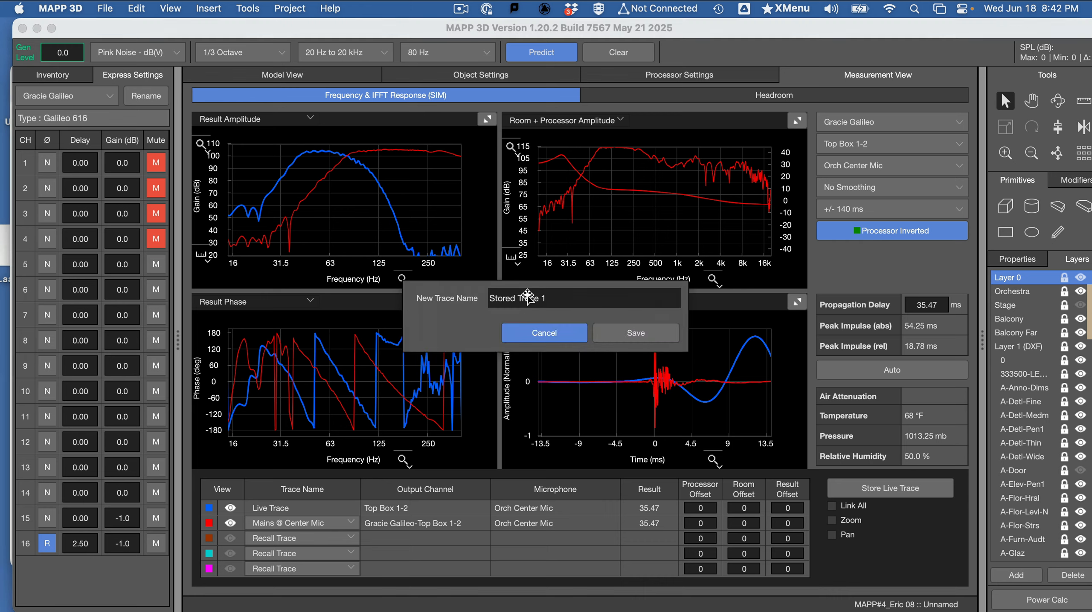
key(super+Tab)
scroll(549, 470, down, 12)
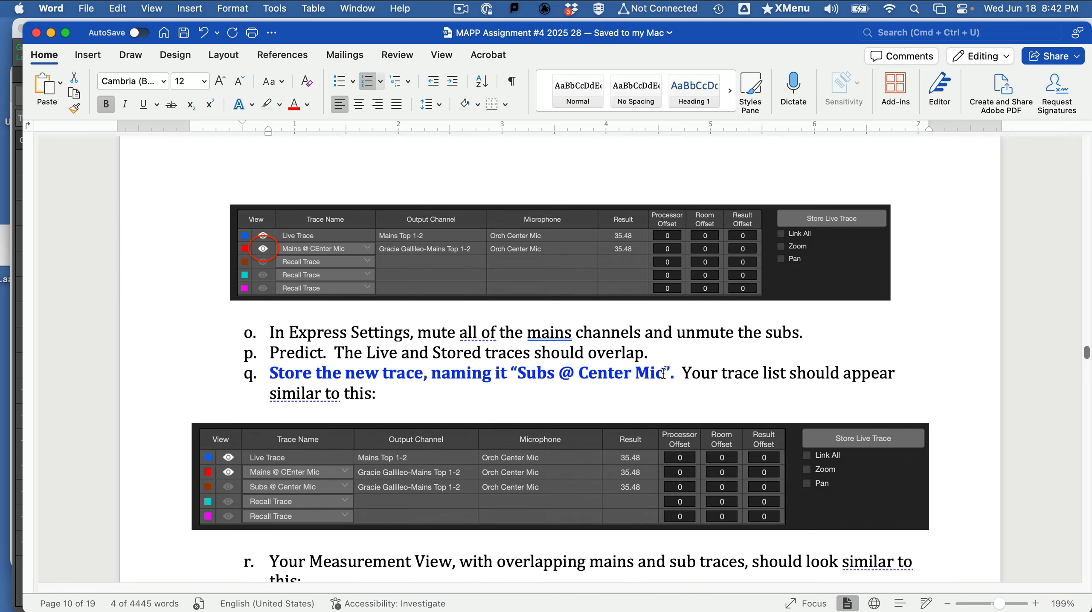
drag(663, 373, 518, 374)
key(super+c)
key(super+Tab)
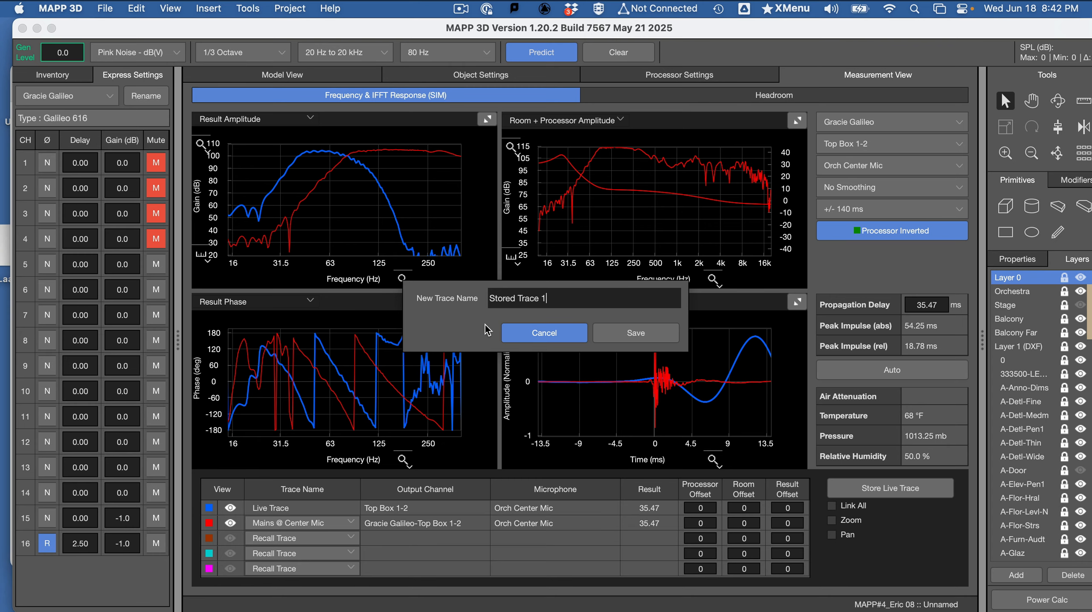
key(super+a)
key(super+v)
click(634, 333)
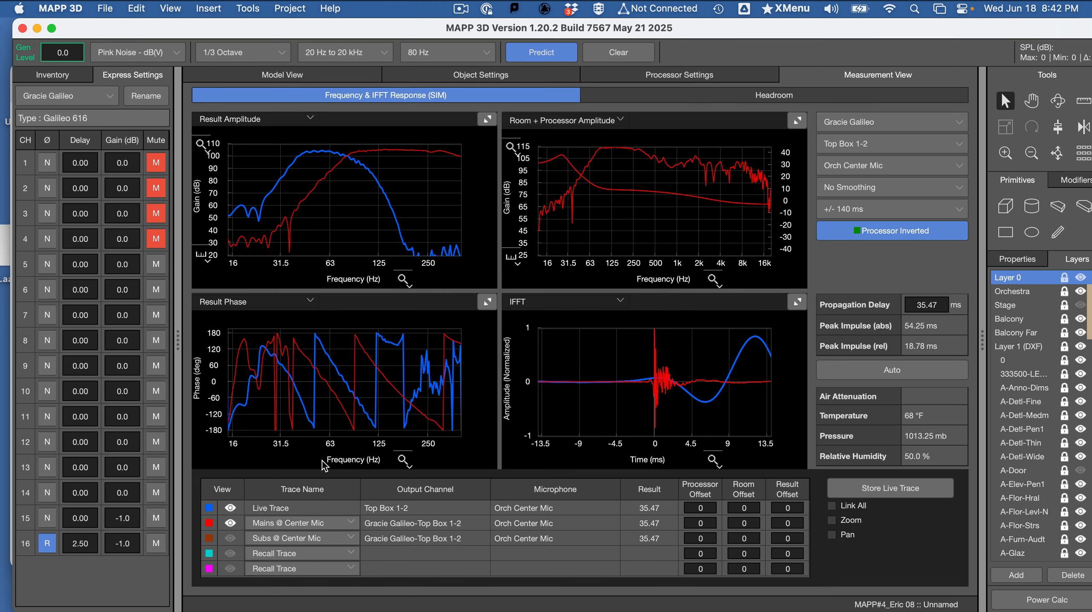
click(231, 524)
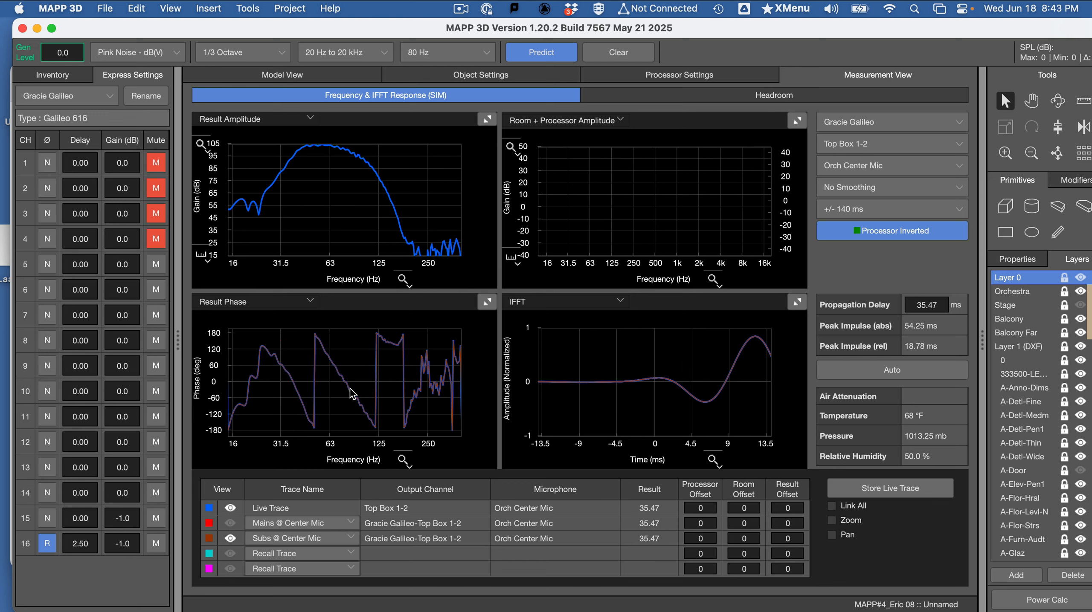
- Switch to Word, read assignment items r to v and section 5 on assigning all mains to one output channel, and return to MAPP 3D
key(super+Tab)
scroll(625, 409, down, 10)
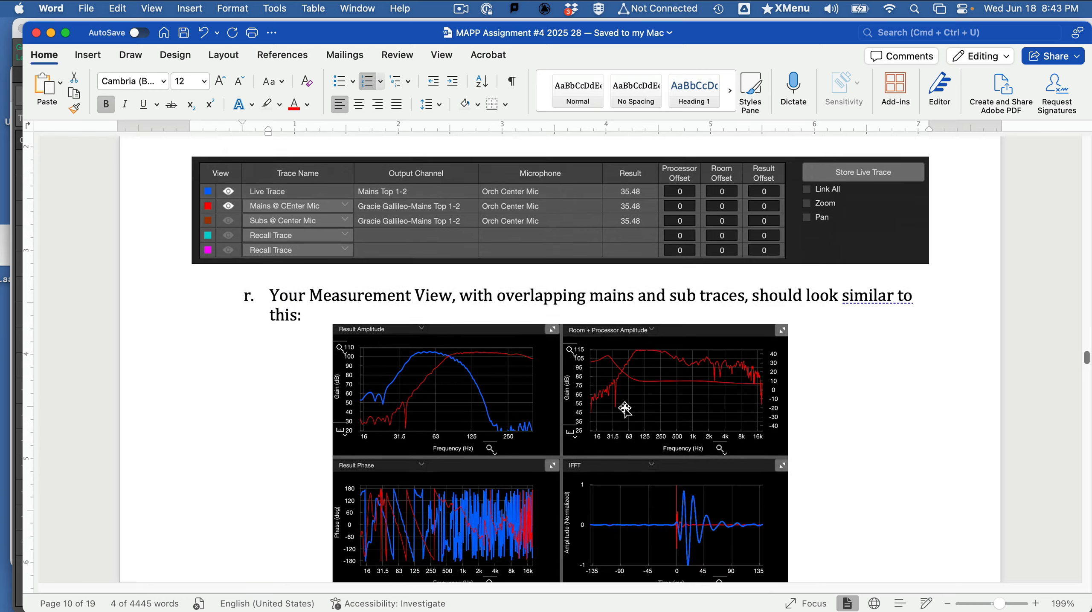
scroll(625, 410, down, 5)
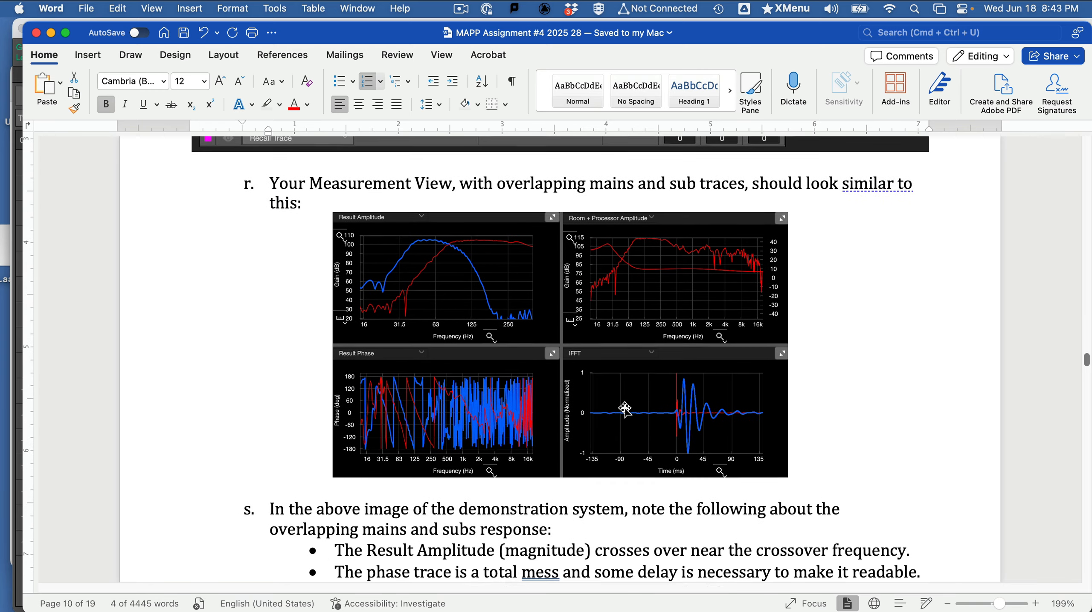
scroll(625, 409, down, 20)
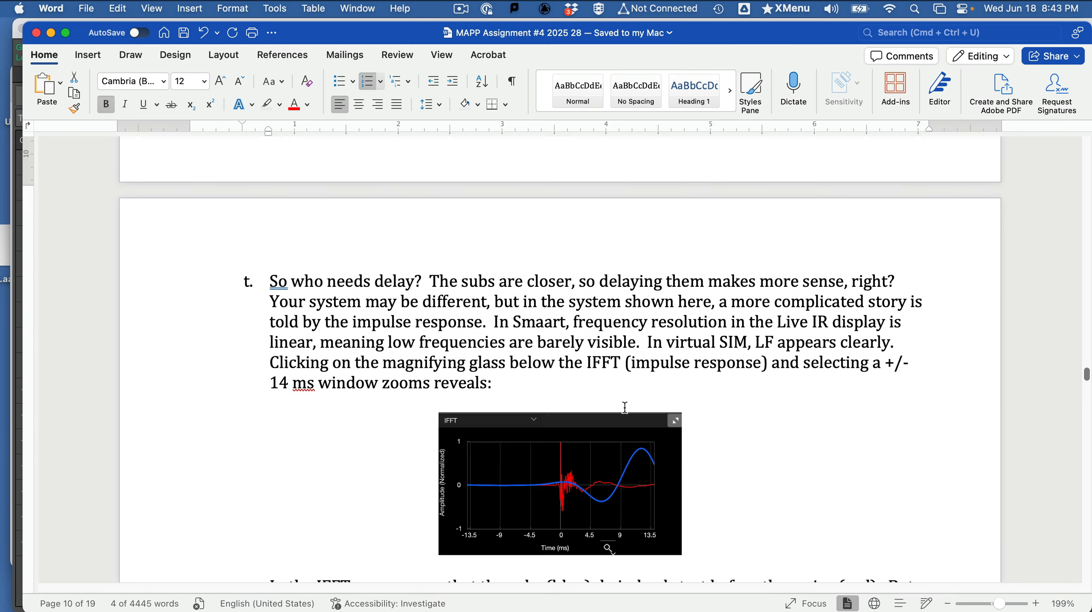
scroll(625, 407, down, 20)
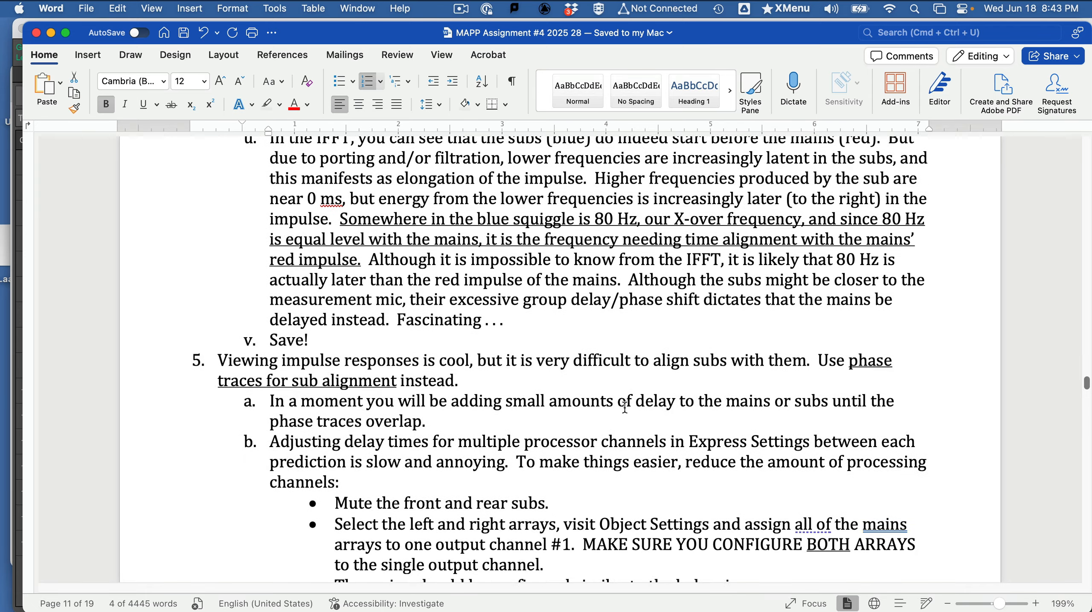
scroll(625, 407, down, 8)
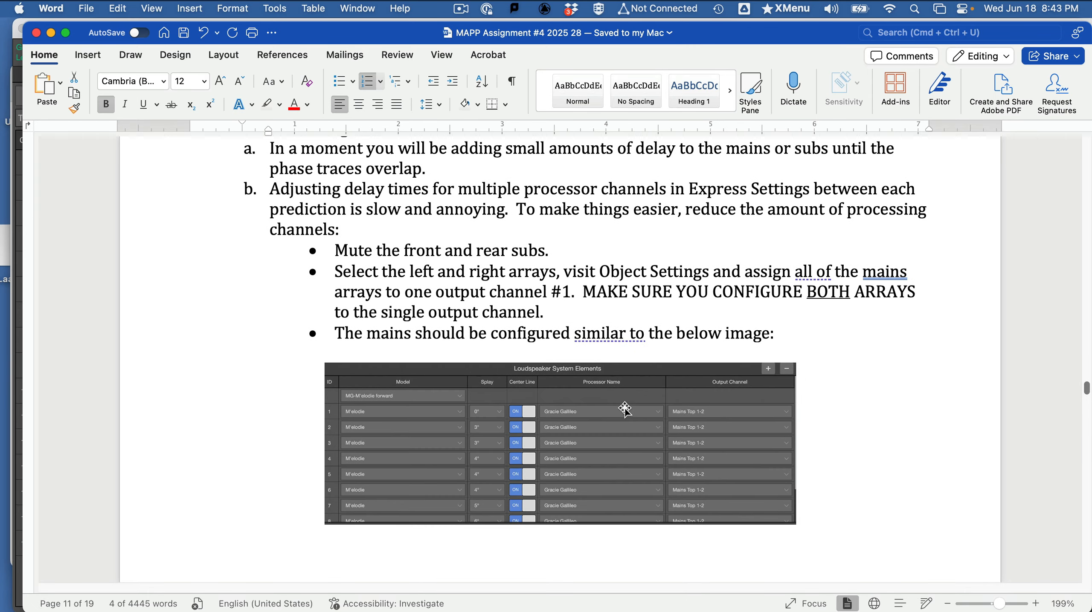
key(super+Tab)
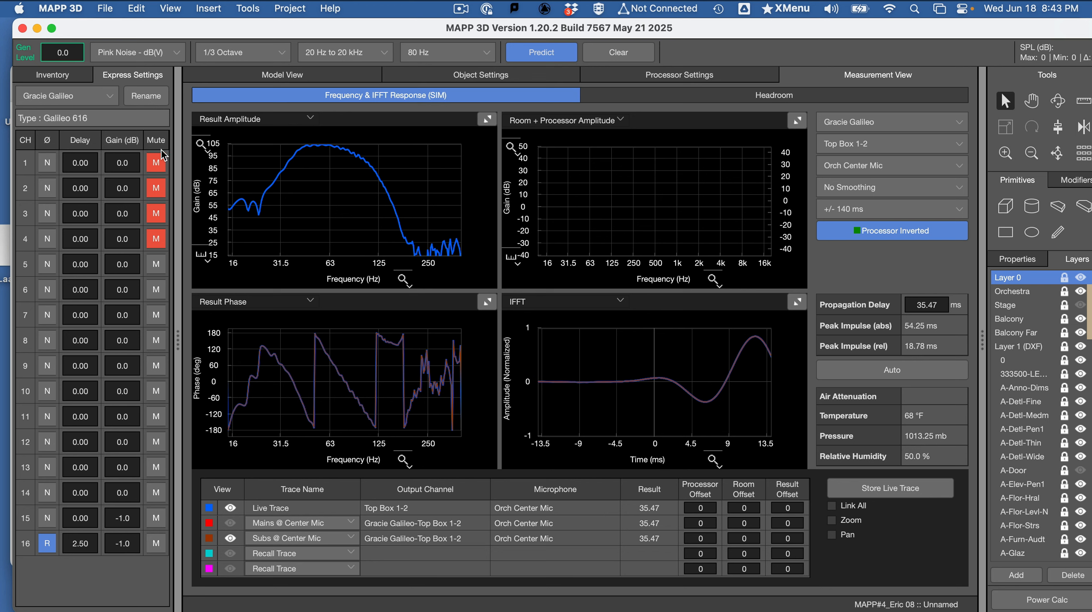
- Select the MAINS RIGHT array in the model and review the output channel assignments of all its elements
click(330, 80)
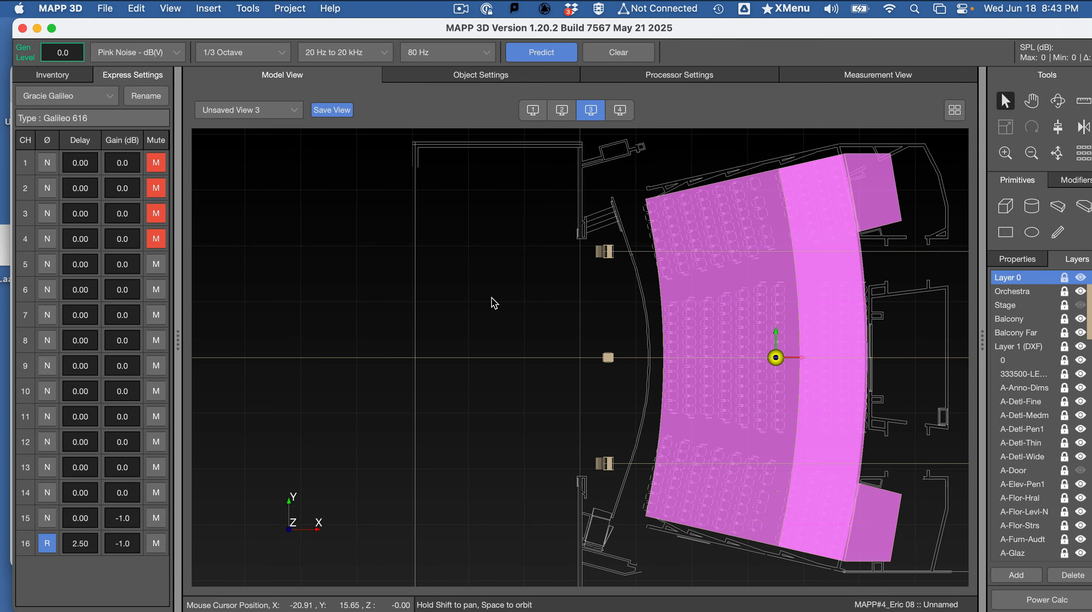
click(604, 252)
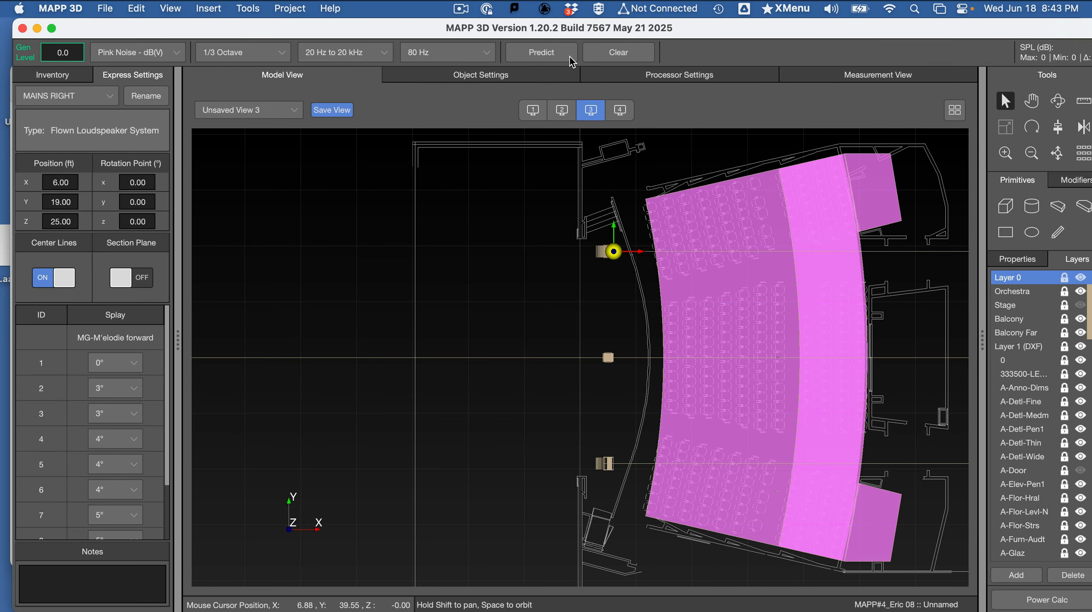
click(496, 76)
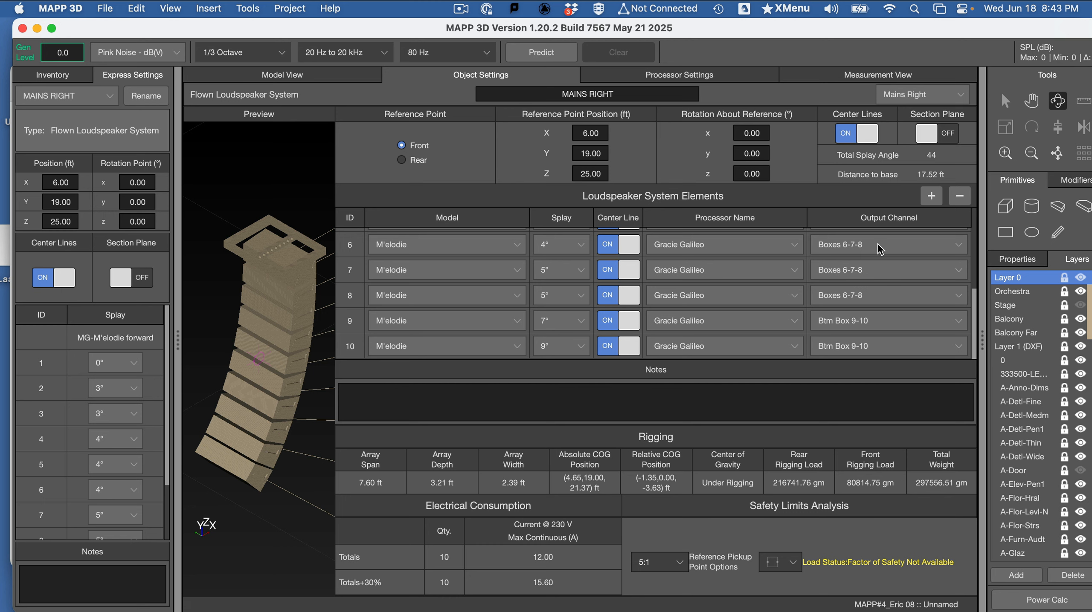
scroll(859, 318, up, 5)
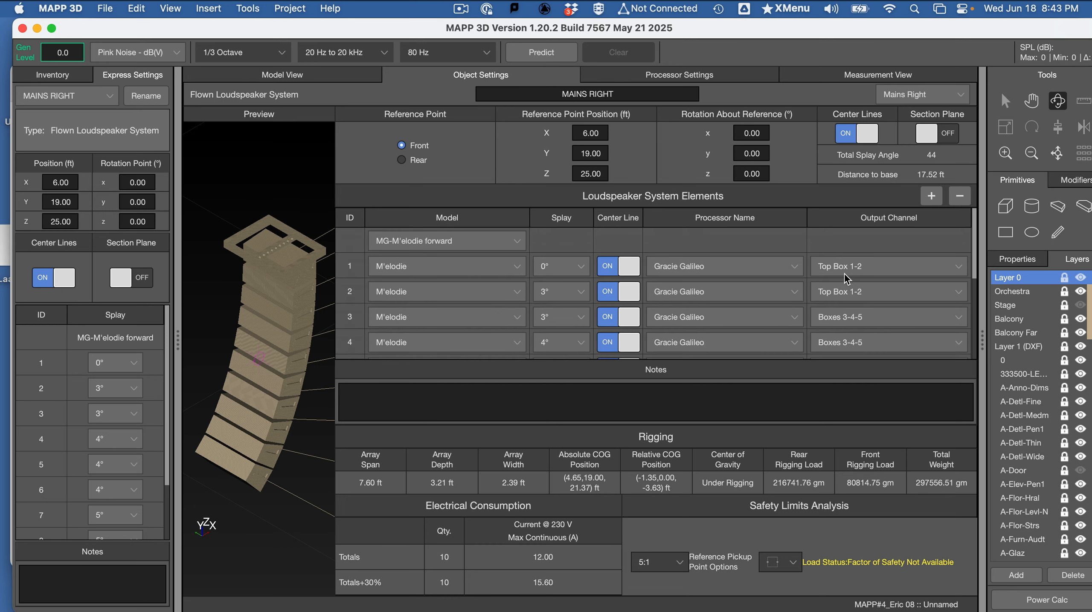
scroll(847, 283, down, 3)
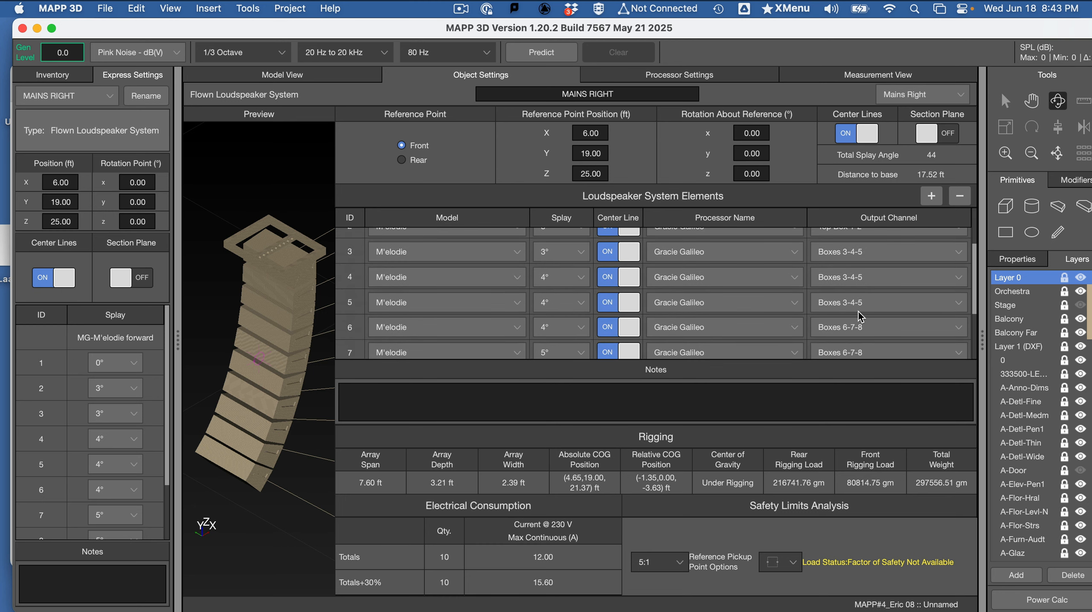
scroll(854, 309, down, 3)
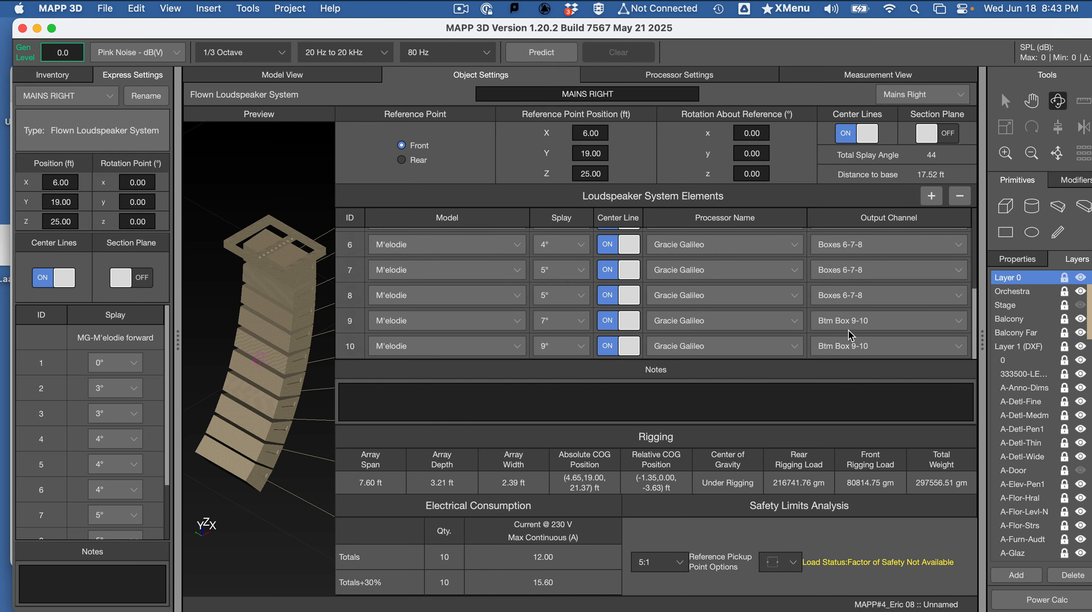
scroll(407, 326, up, 5)
scroll(408, 326, up, 1)
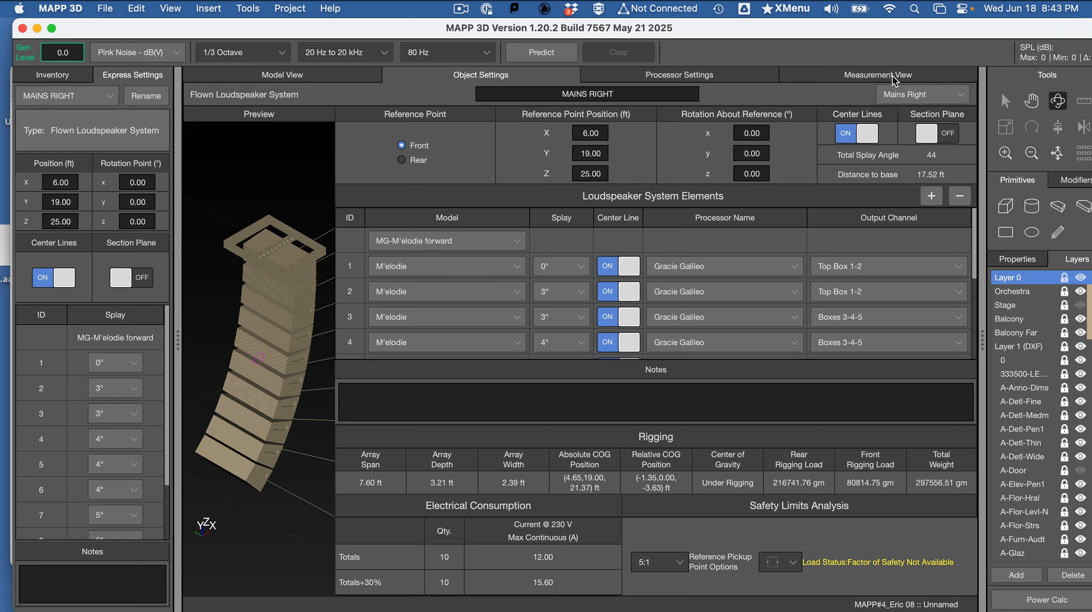
- Review the Gracie Galileo array correction assignments and the object inventory, and bring up the processor's channel settings
click(711, 82)
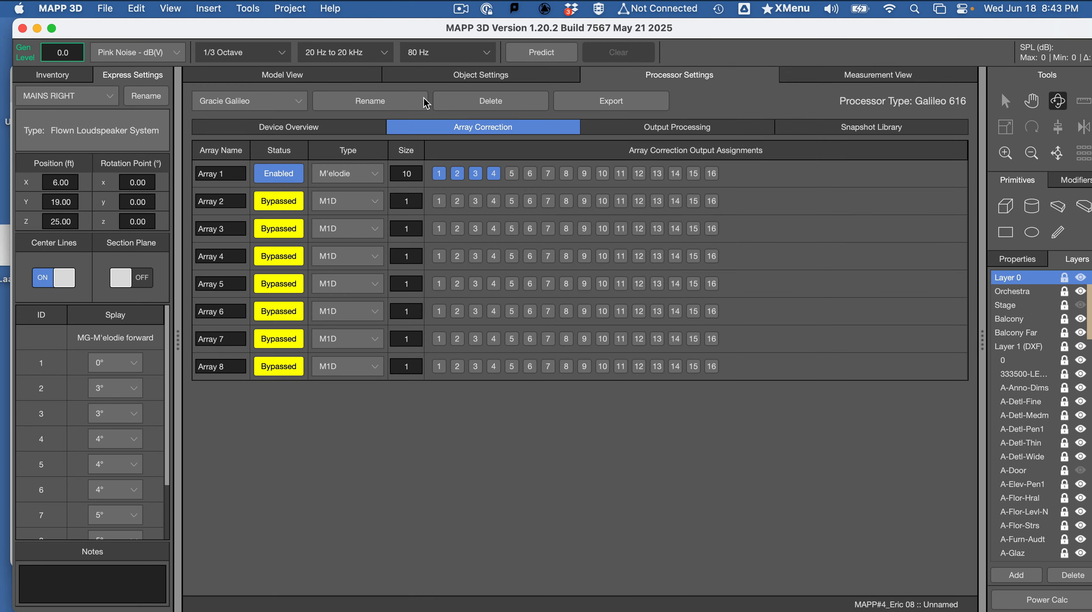
click(345, 126)
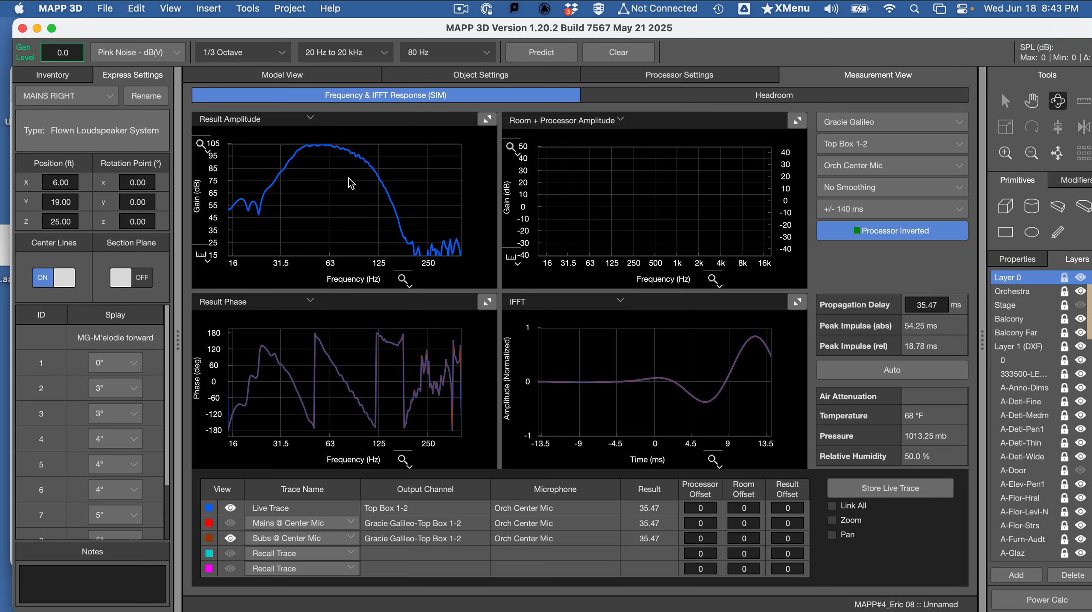
click(55, 80)
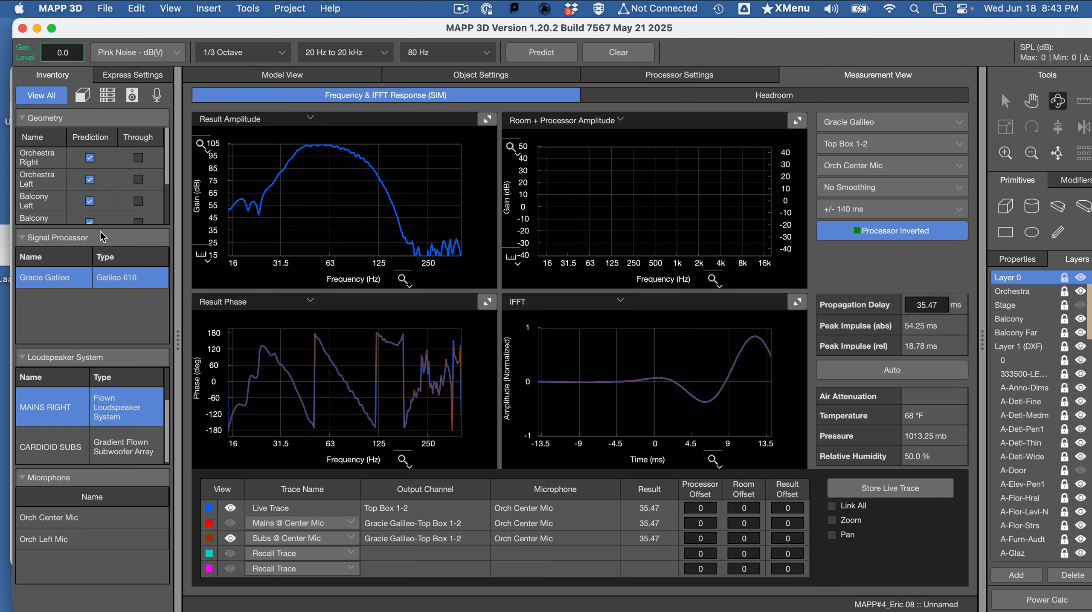
click(143, 76)
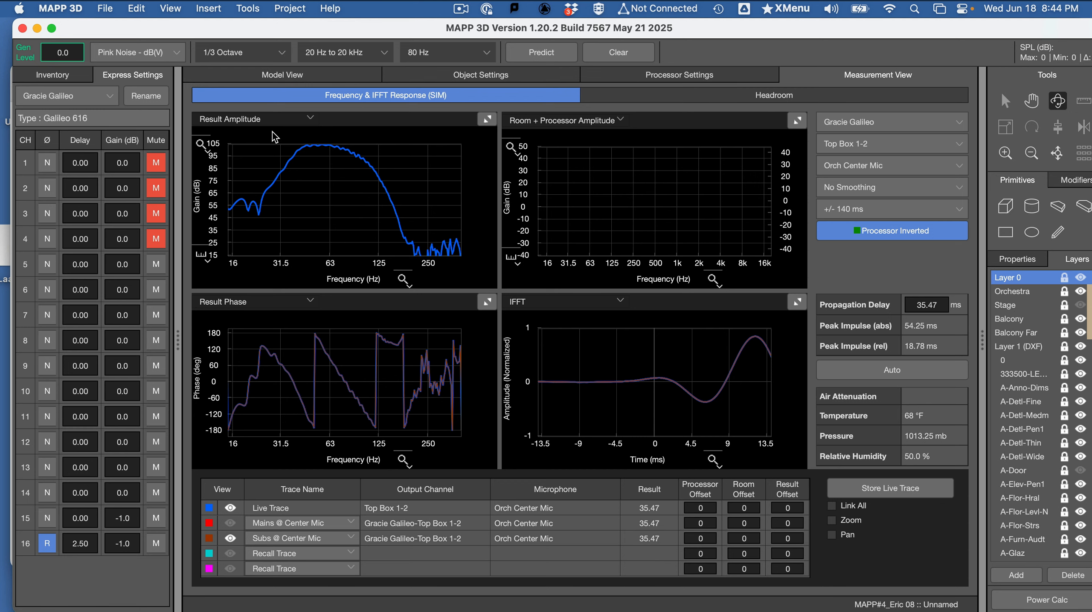
- Select the LEFT MAINS array and assign its elements 3 and 4 to the Top Box 1-2 output channel
click(300, 75)
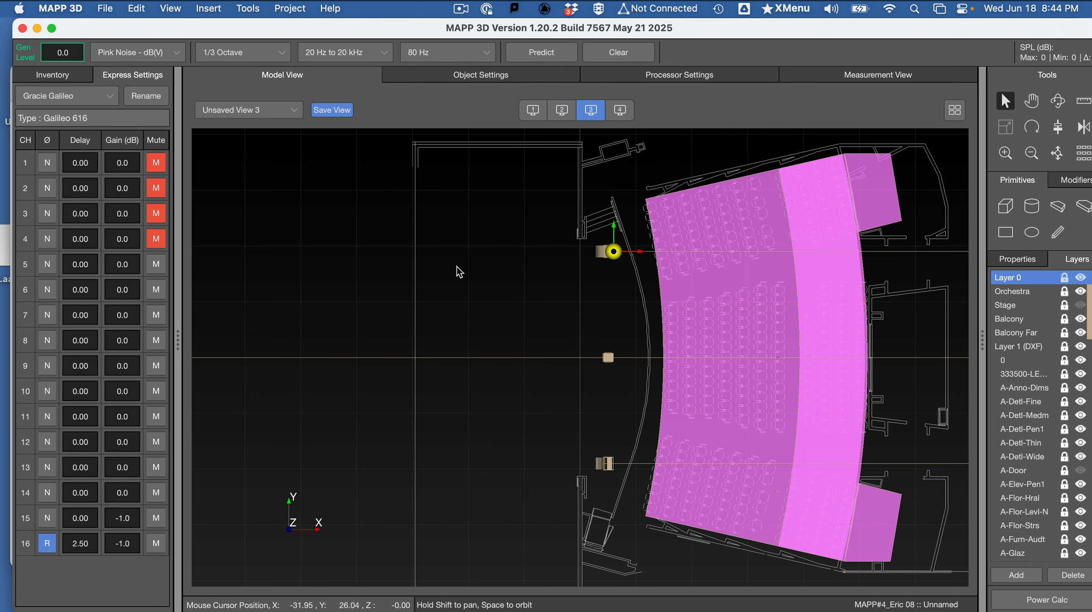
click(610, 465)
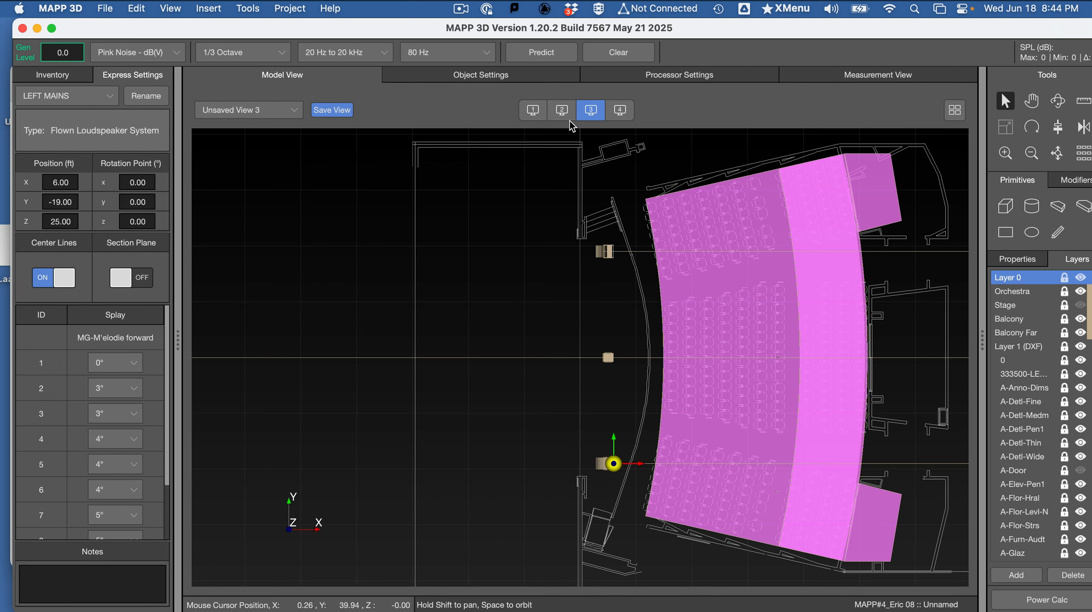
click(484, 74)
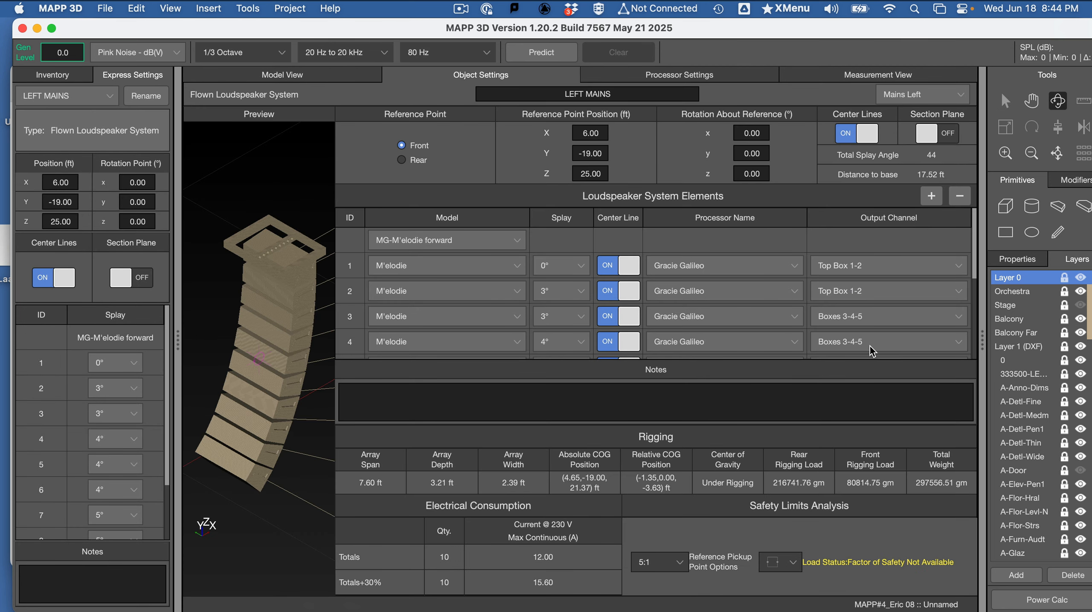
click(885, 319)
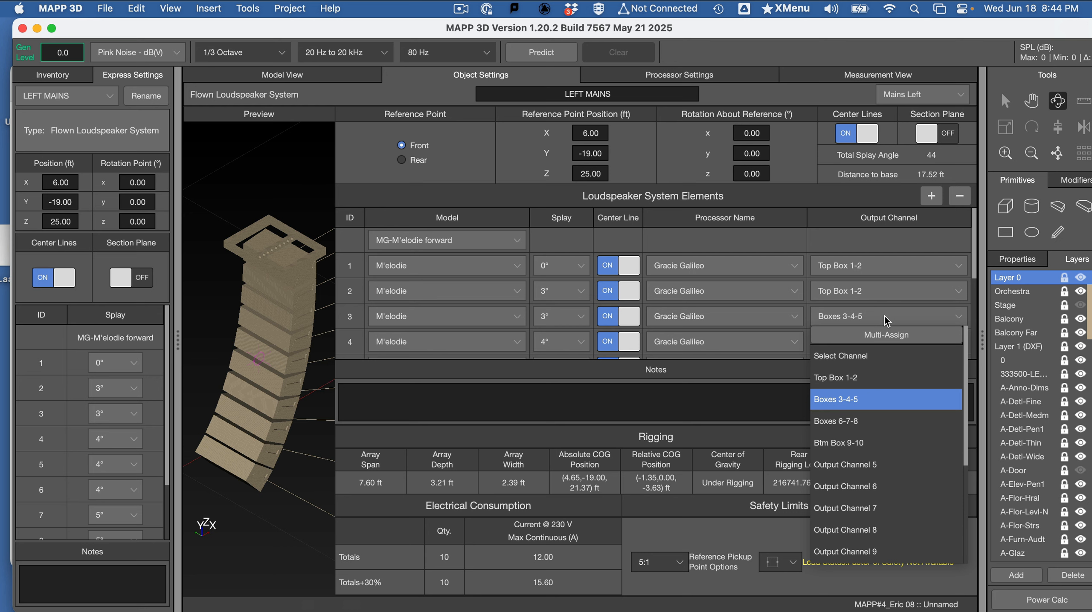
click(870, 377)
click(869, 347)
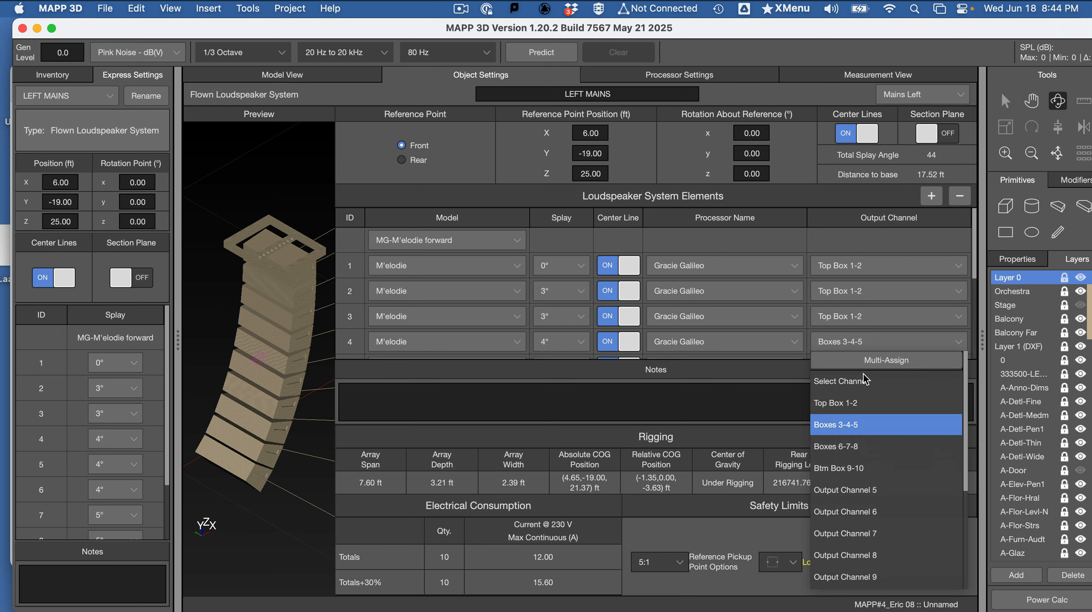
click(868, 398)
- Assign elements 5, 6 and 7 of the LEFT MAINS array to the Top Box 1-2 output channel
scroll(899, 327, down, 3)
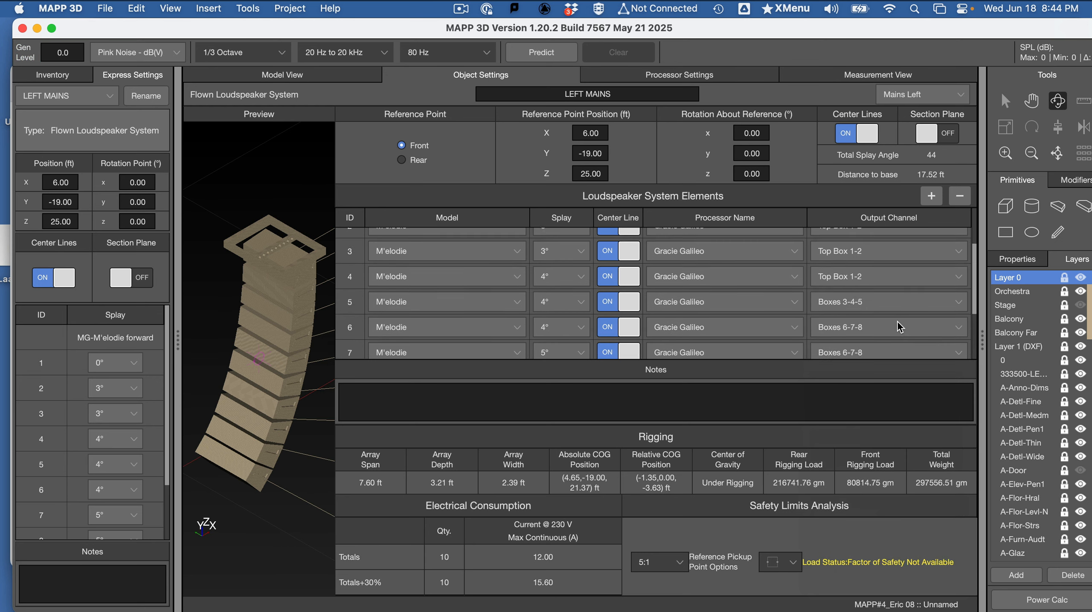
click(864, 306)
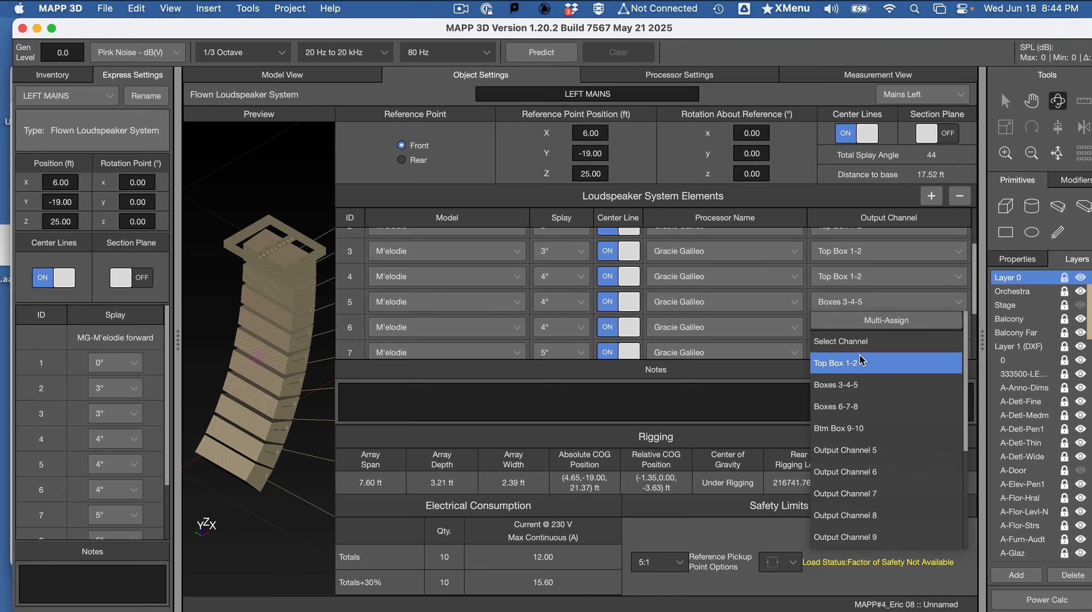
click(861, 359)
click(861, 330)
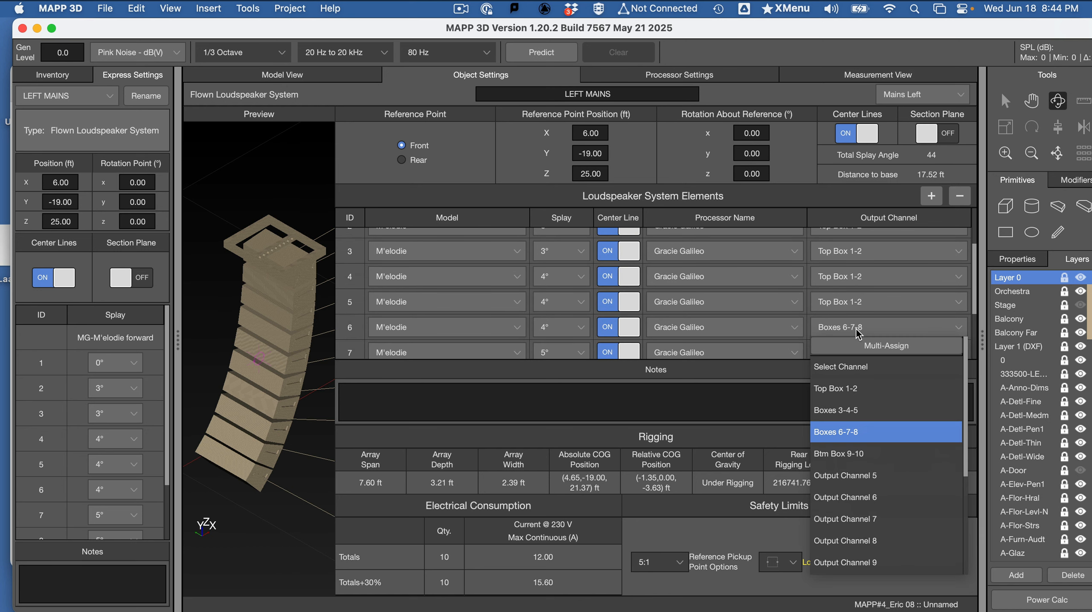
click(856, 388)
scroll(895, 326, down, 2)
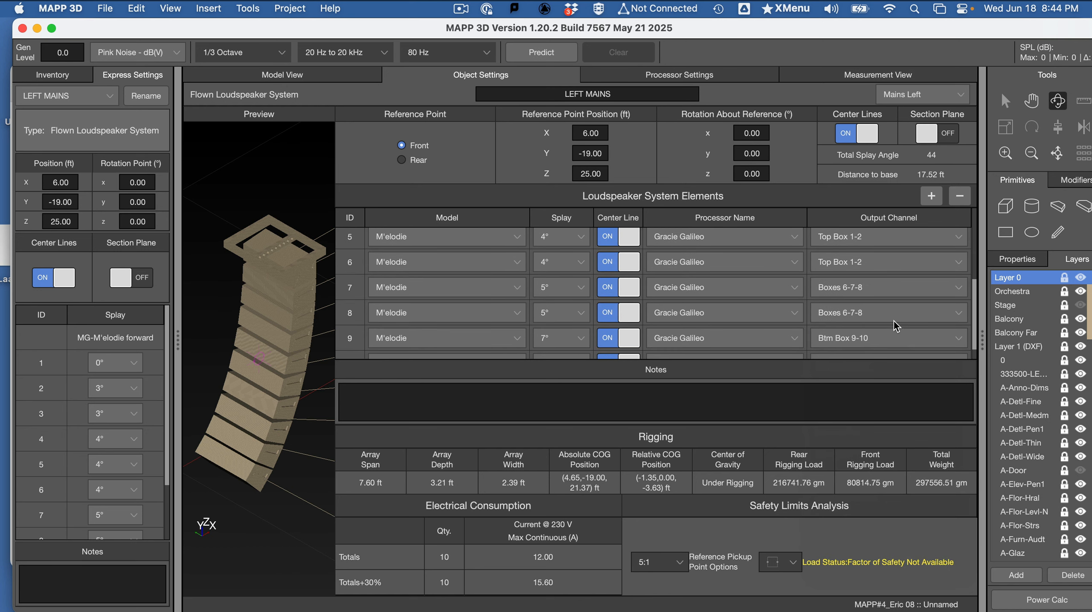
click(866, 290)
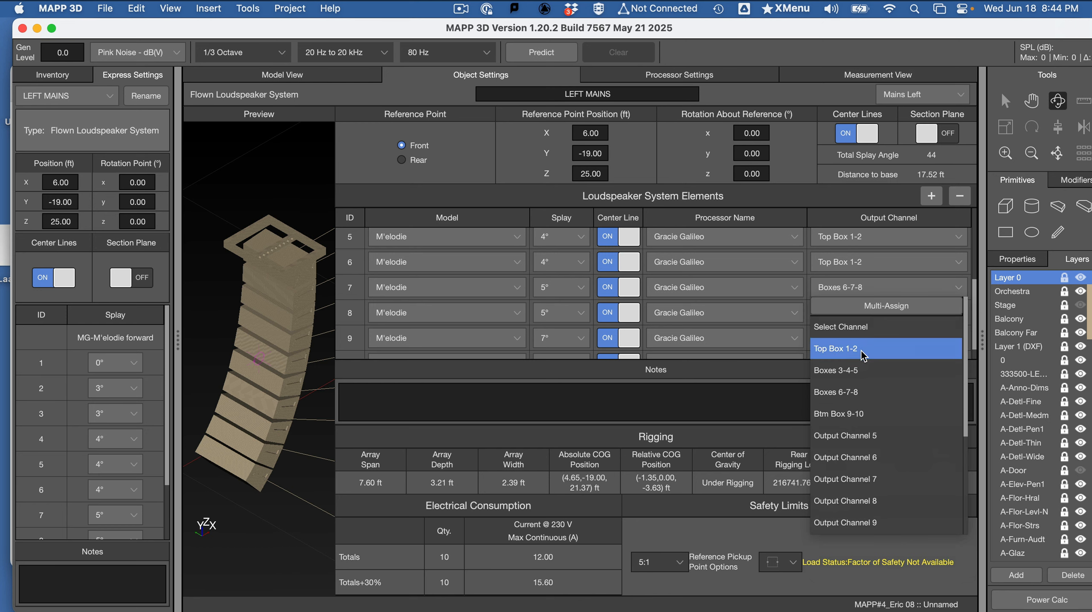
click(862, 349)
- Assign the remaining LEFT MAINS elements 8, 9 and 10 to the Top Box 1-2 output channel
click(871, 318)
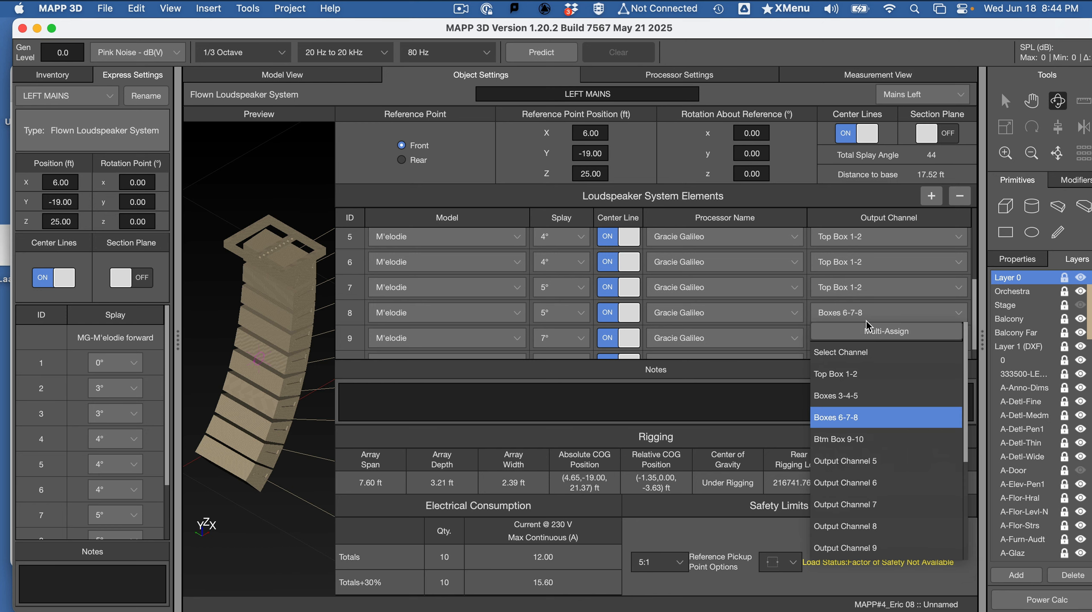
click(873, 379)
click(875, 343)
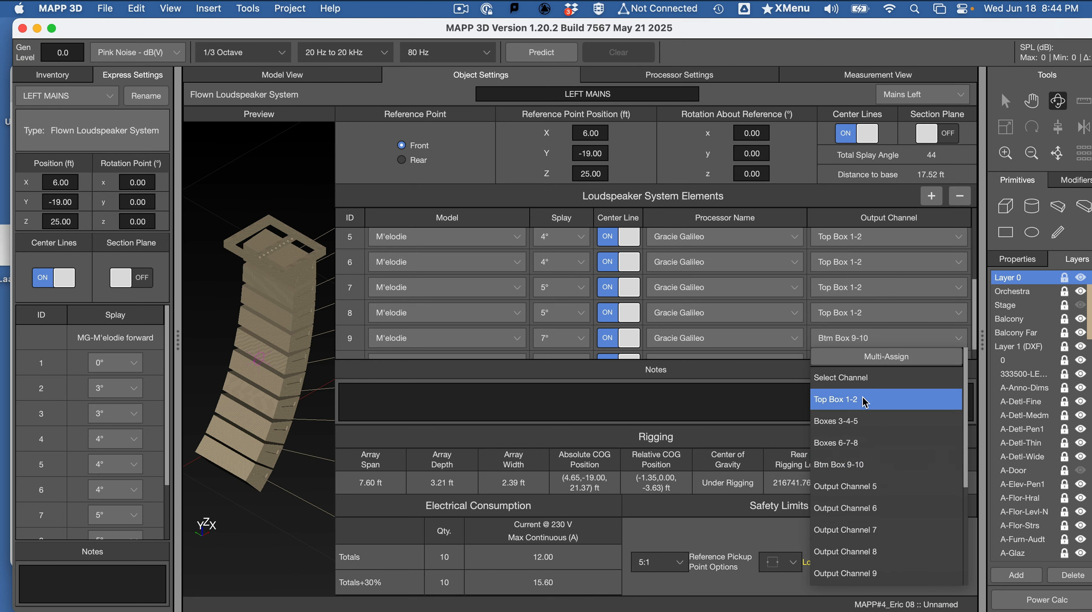
click(865, 400)
scroll(877, 351, down, 1)
click(876, 351)
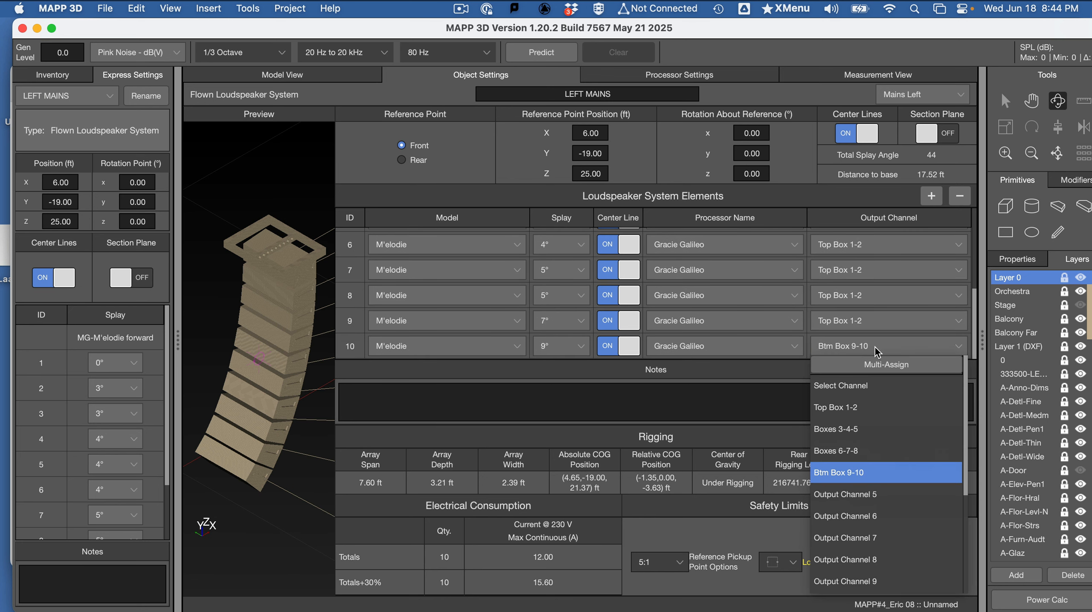
click(871, 405)
scroll(871, 357, up, 5)
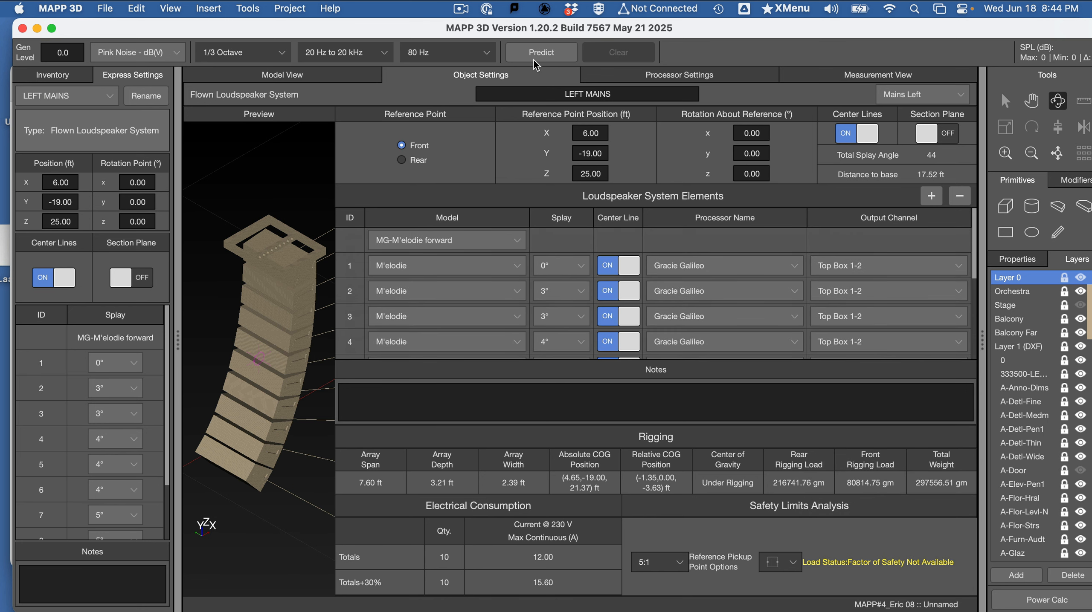
- Review the output channel assignments of the MAINS RIGHT array and delete that array from the model
click(335, 81)
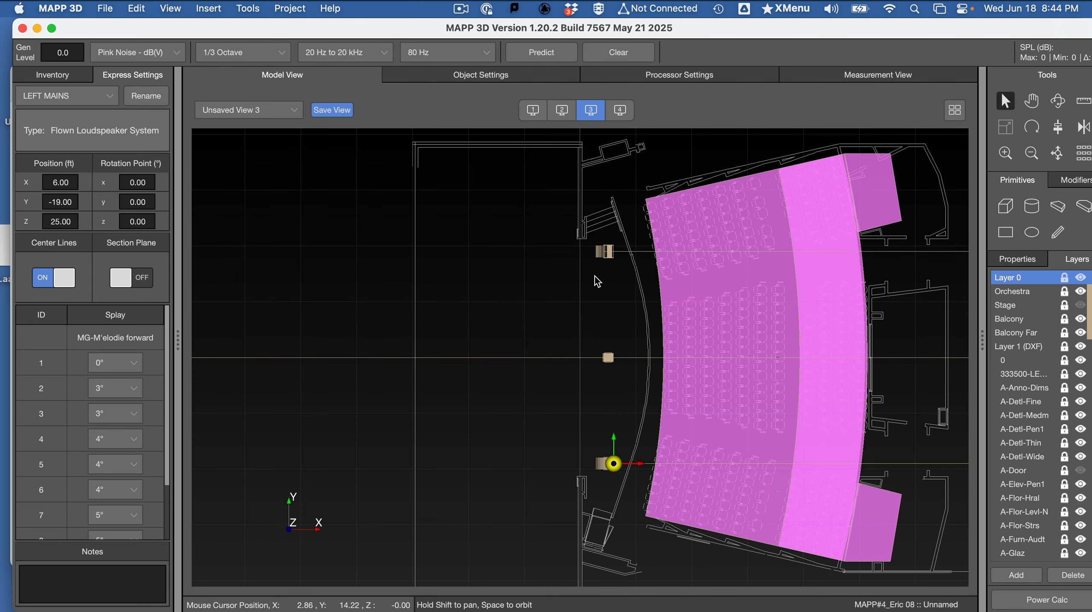
click(603, 255)
click(551, 76)
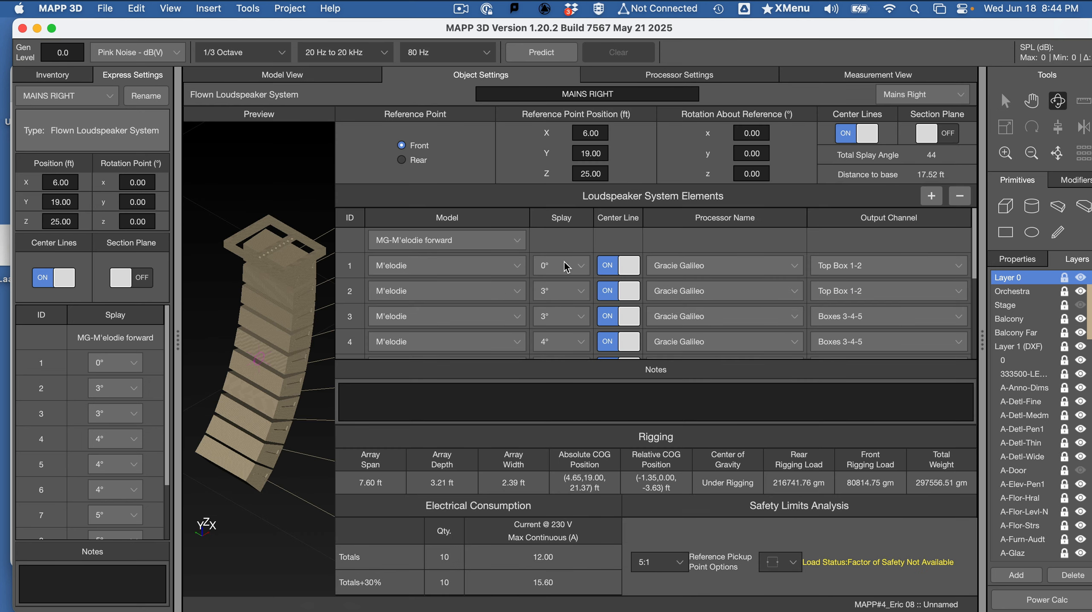
scroll(892, 304, down, 3)
scroll(892, 305, up, 3)
click(334, 81)
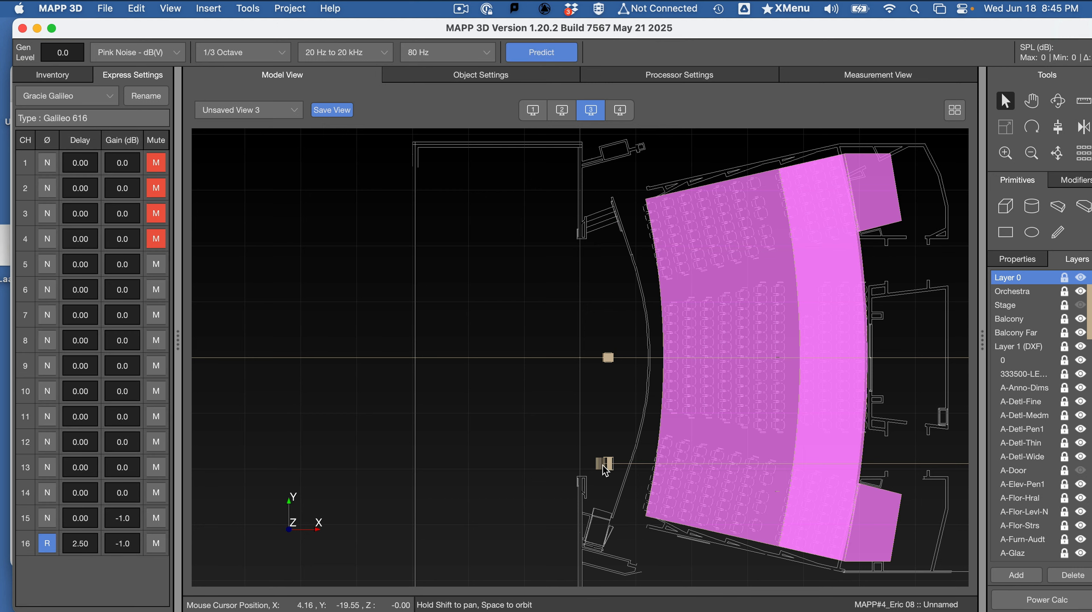
- Mirror the LEFT MAINS array along the Y axis (XZ plane) to create a matching array on the opposite side
click(603, 466)
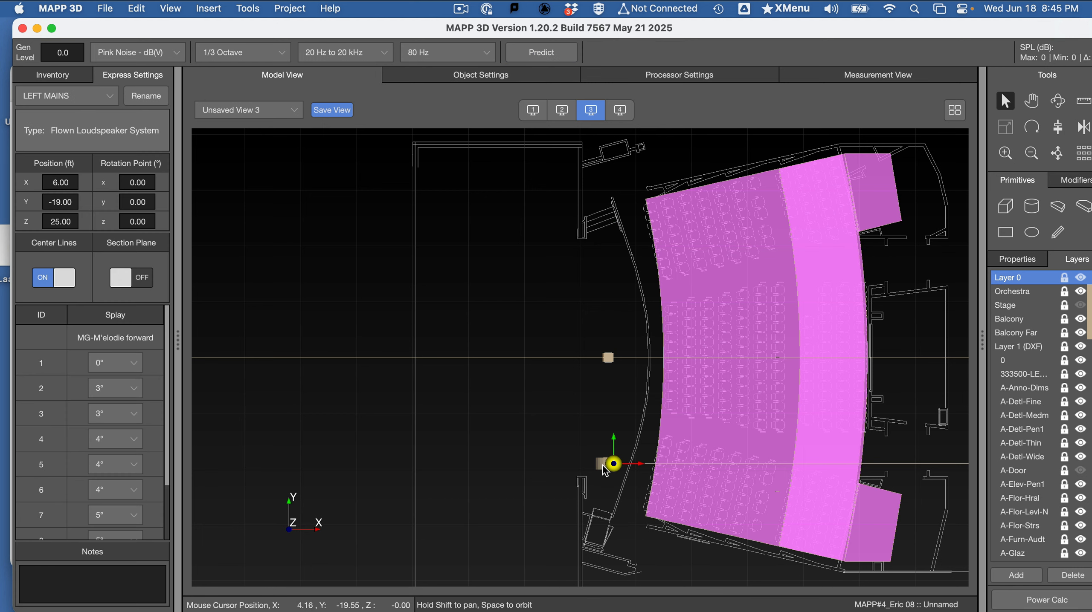
click(1085, 128)
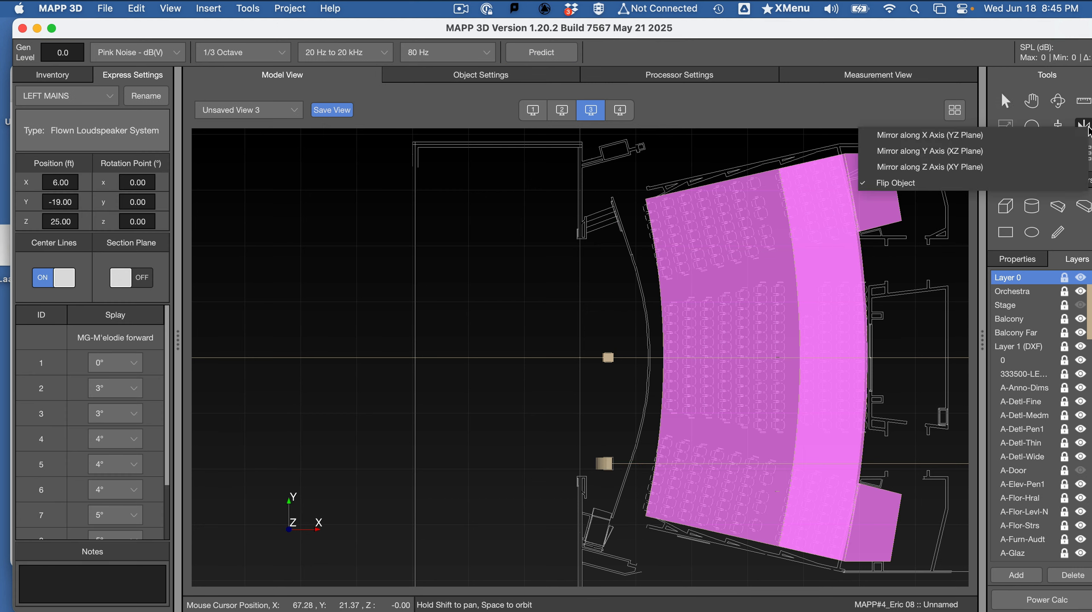
click(1025, 153)
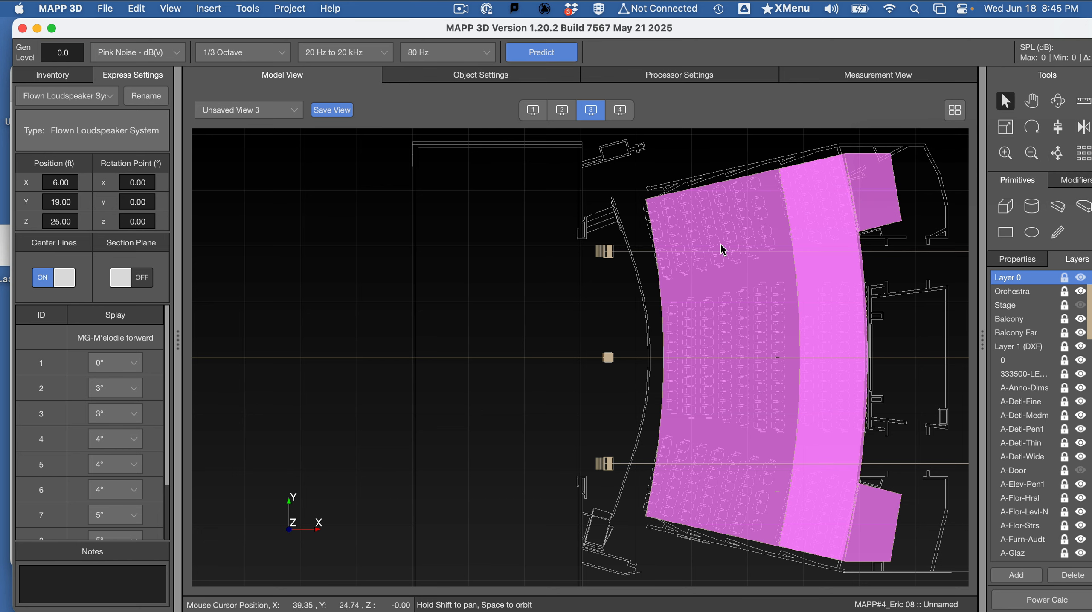
- Select the mirrored array, Flown Loudspeaker System 2, and move it to the Mains Right layer
click(606, 258)
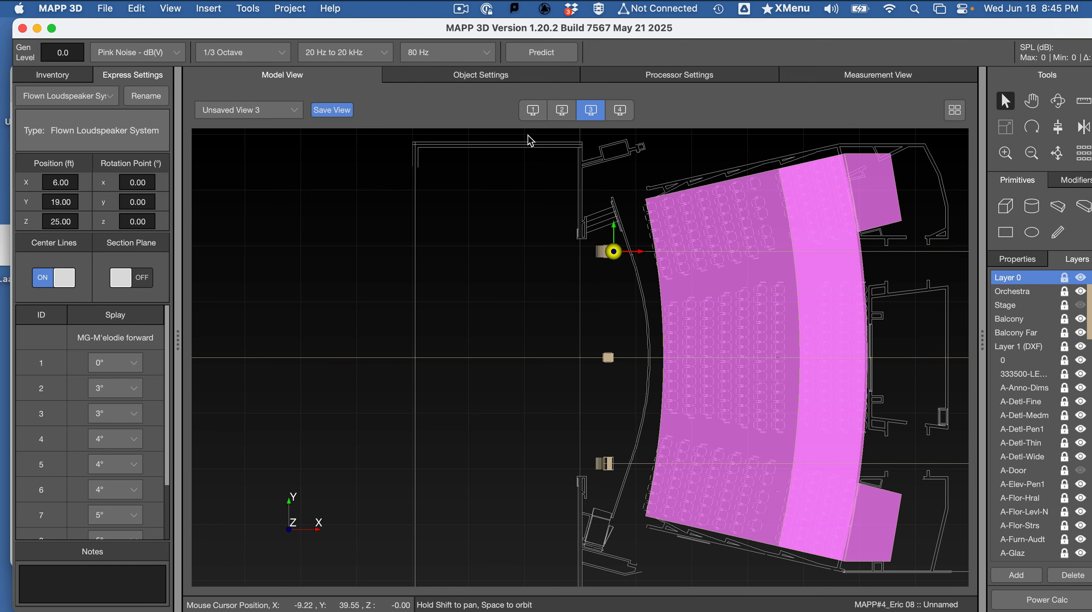
click(508, 77)
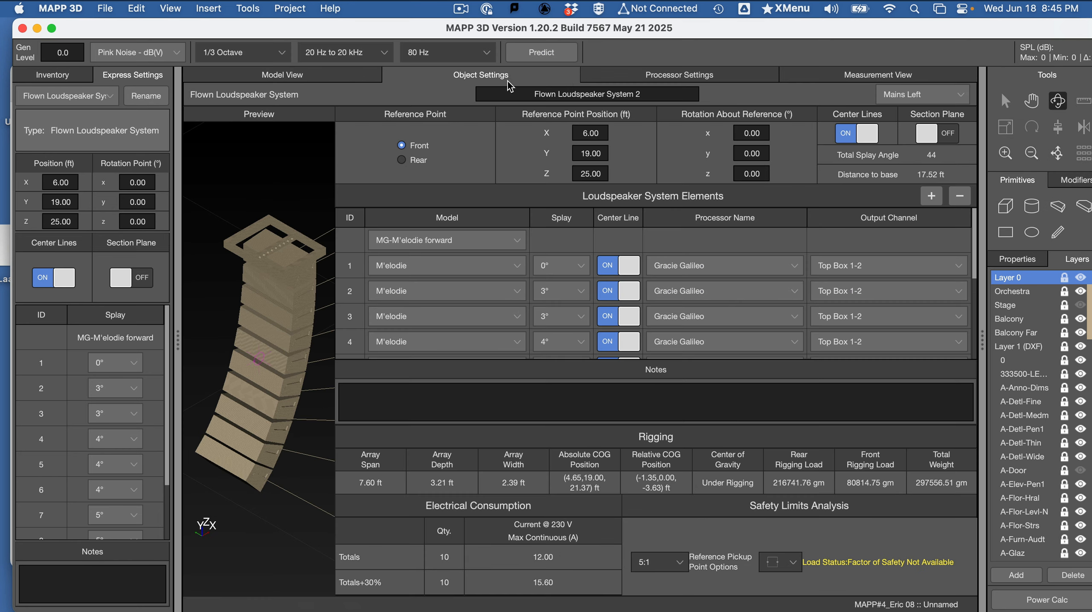
click(895, 79)
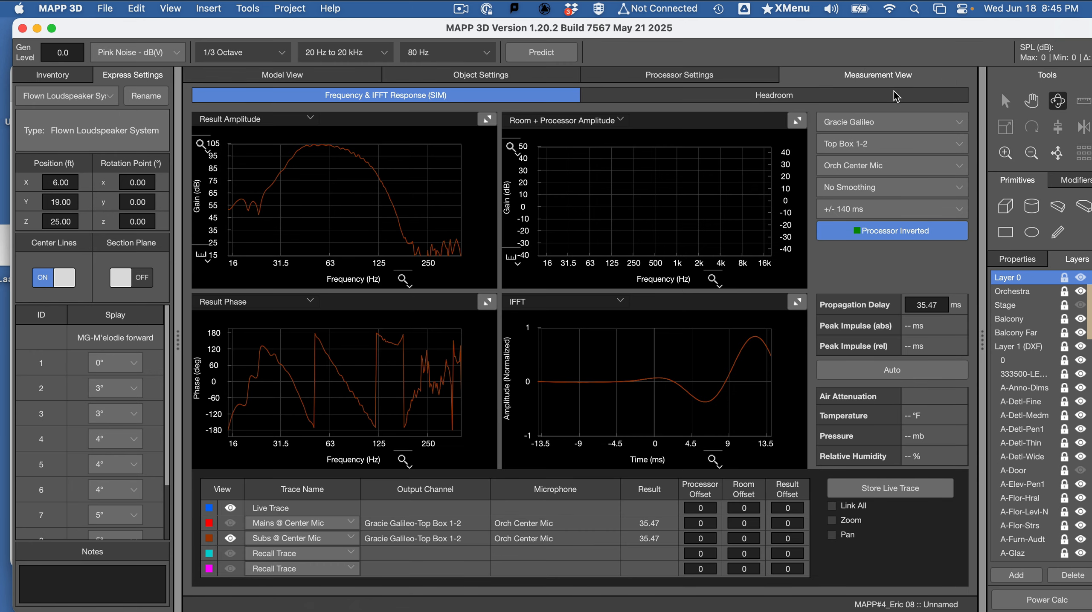
click(464, 76)
click(917, 96)
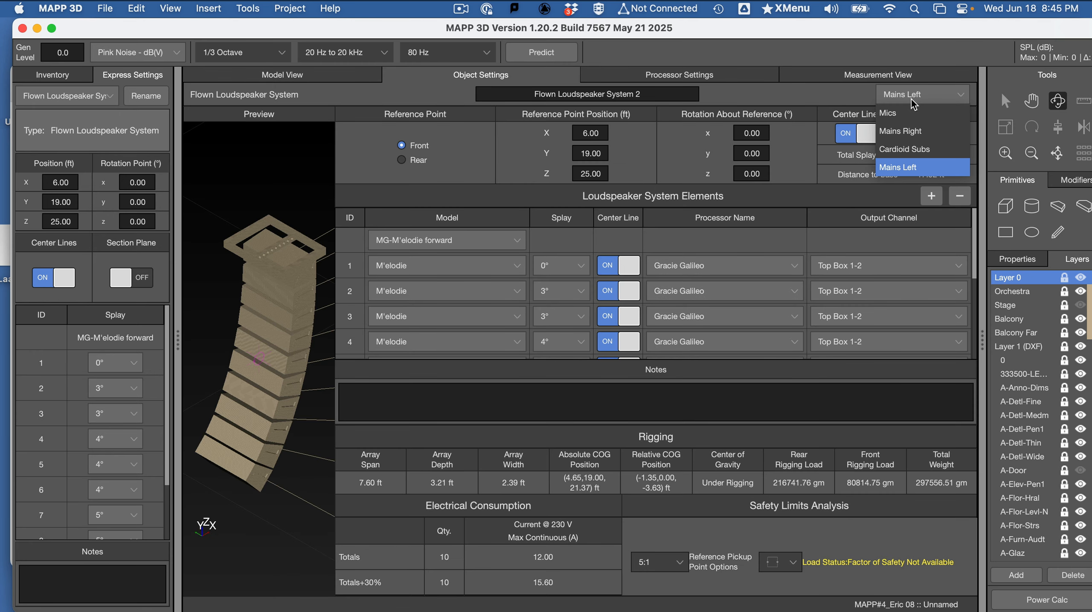
click(922, 137)
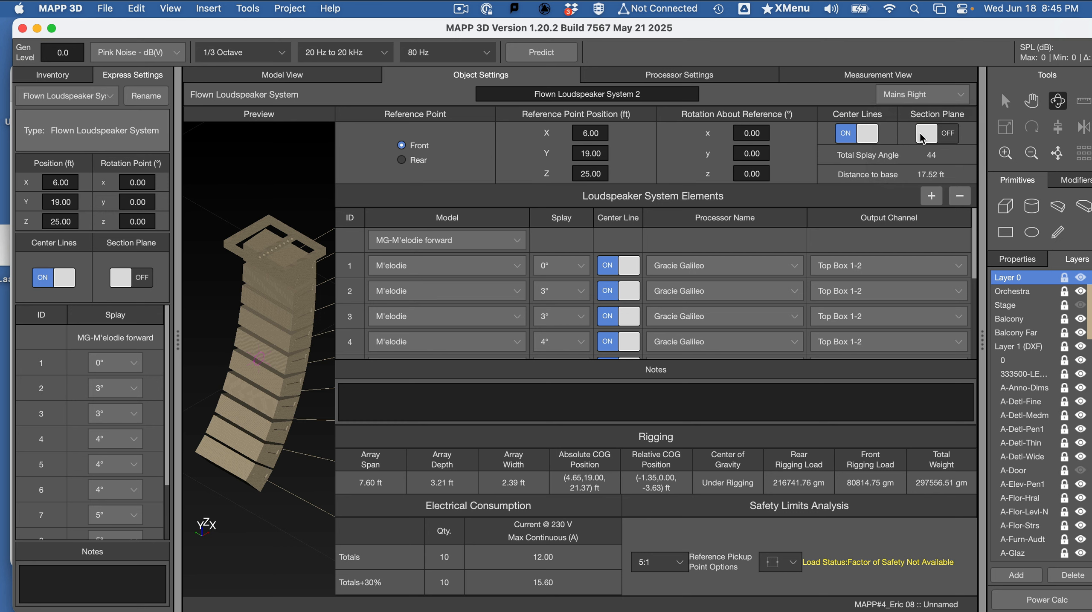
- Run the prediction with the mirrored array in place and bring up the channel settings of the Gracie Galileo processor
click(352, 69)
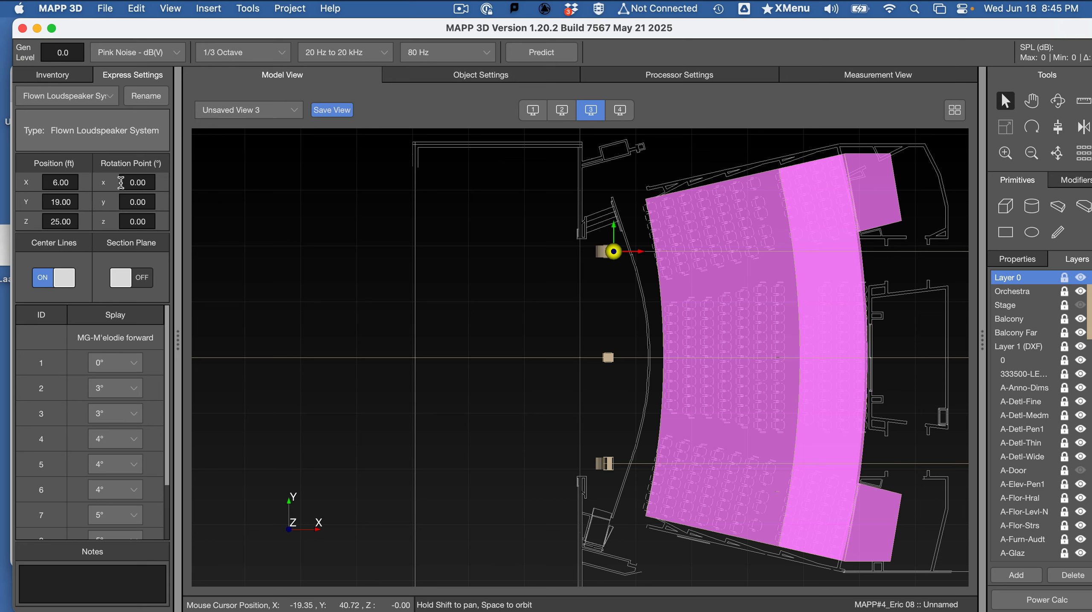
click(362, 231)
click(896, 75)
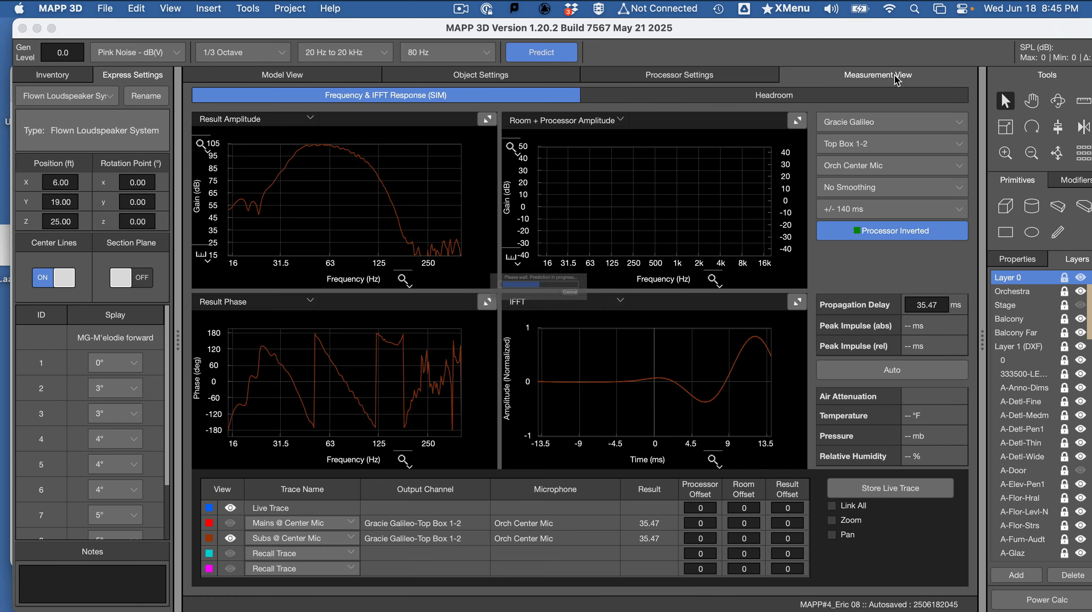
click(43, 75)
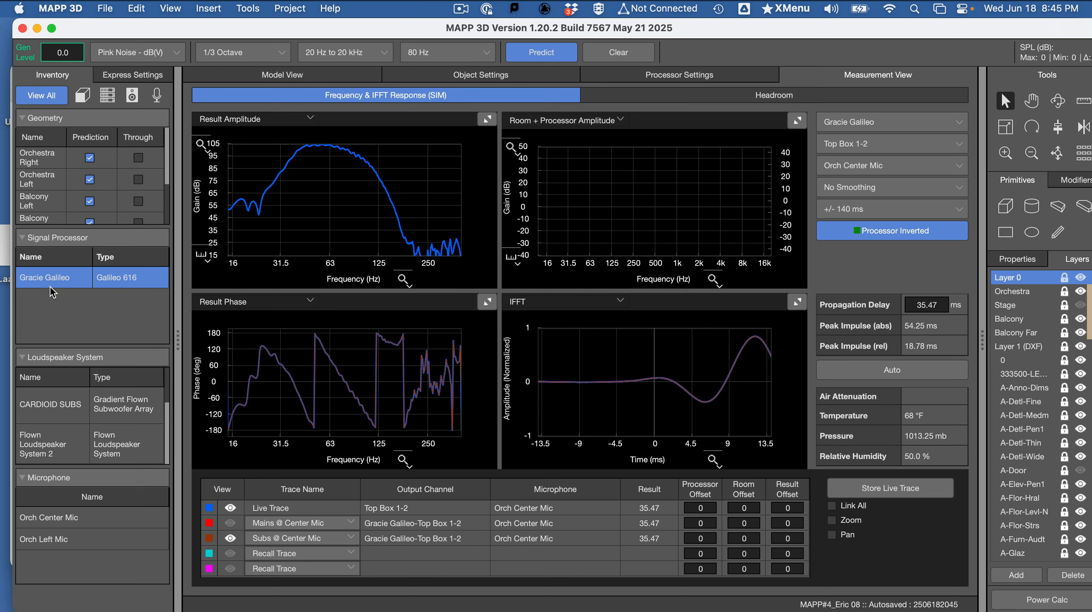
click(135, 76)
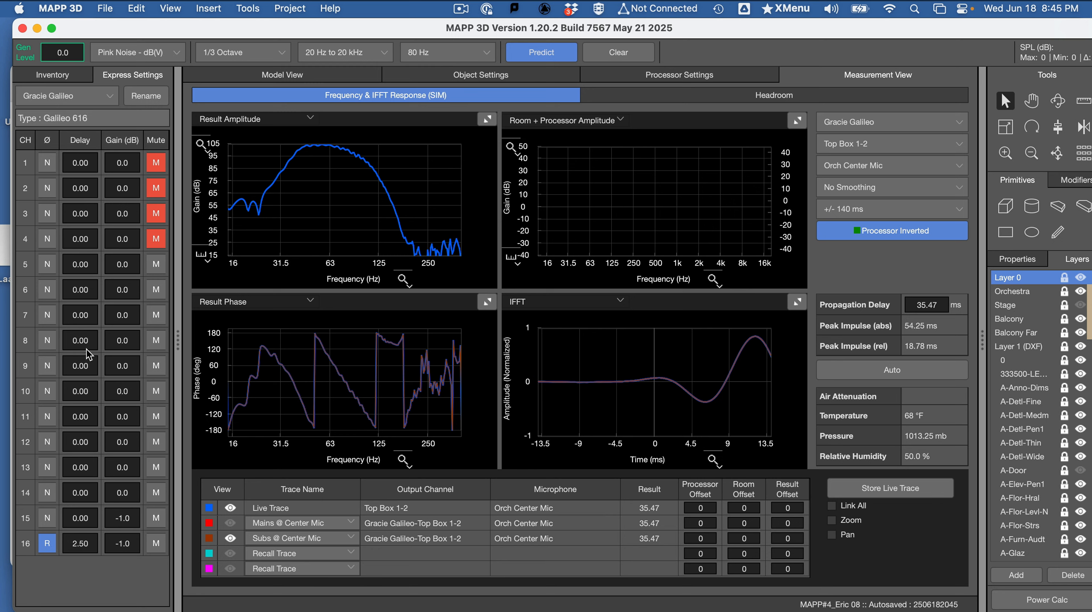
- Mute sub channels 15 and 16, unmute channel 1 for the mains, and run the prediction
click(163, 549)
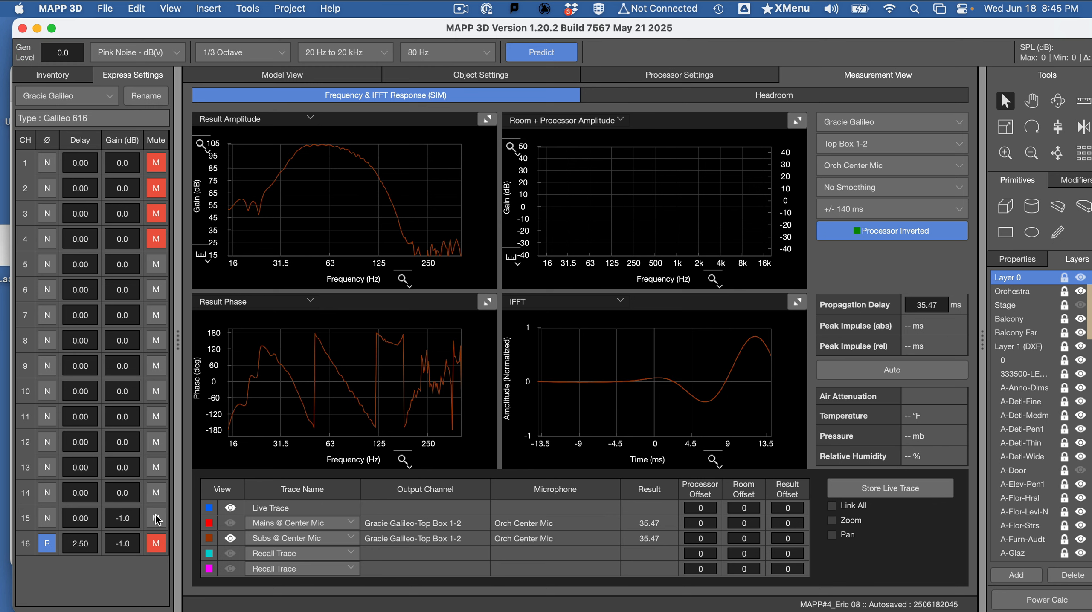
click(158, 520)
click(157, 163)
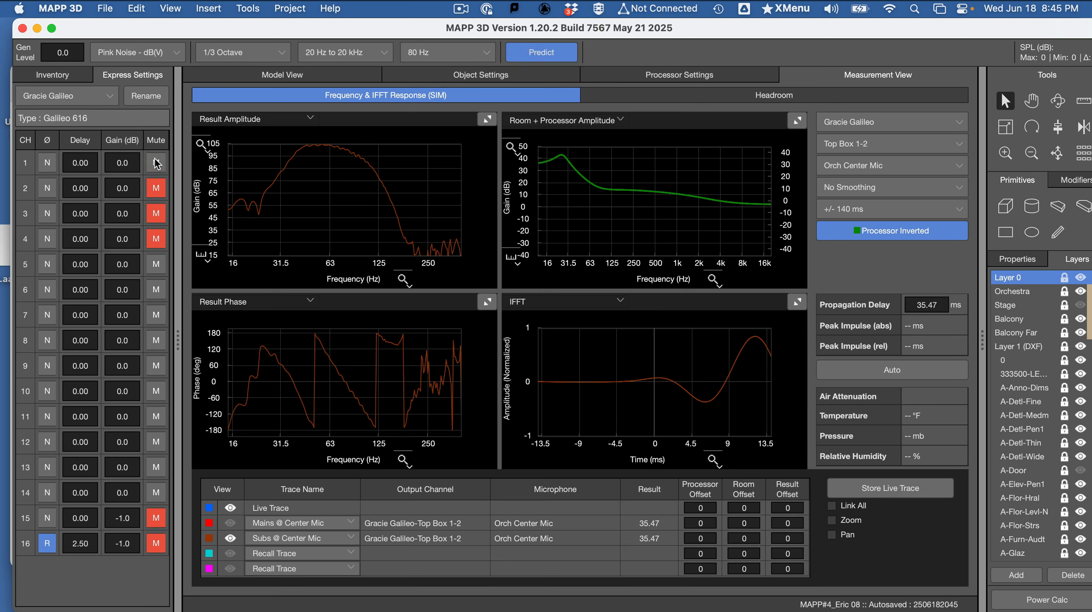
click(558, 61)
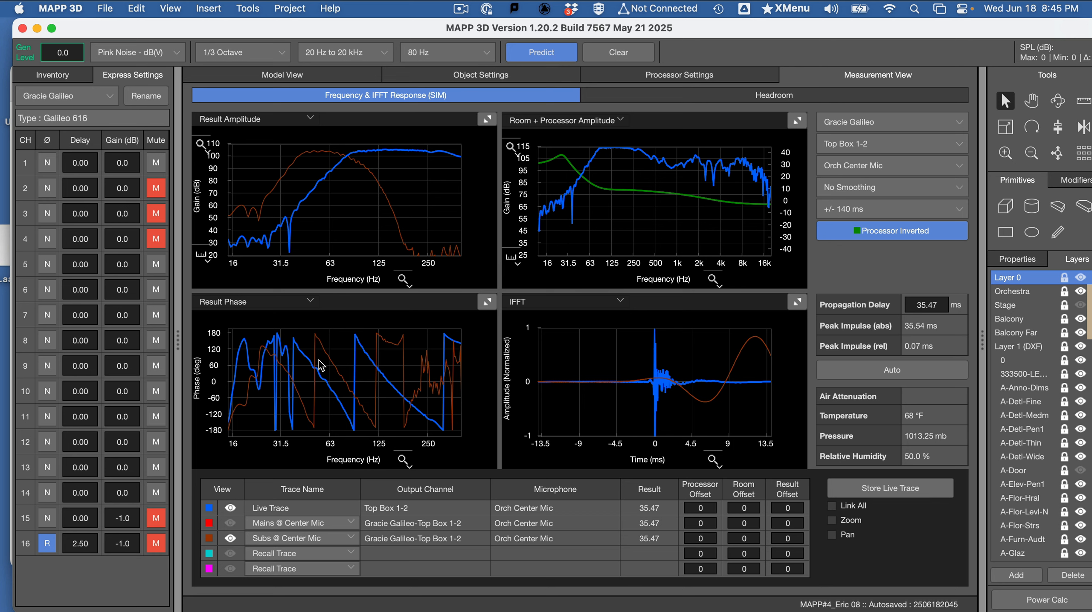
- Enlarge the Result Phase plot and try delays of 1 ms and 2 ms on channel 1, running a prediction for each
click(487, 302)
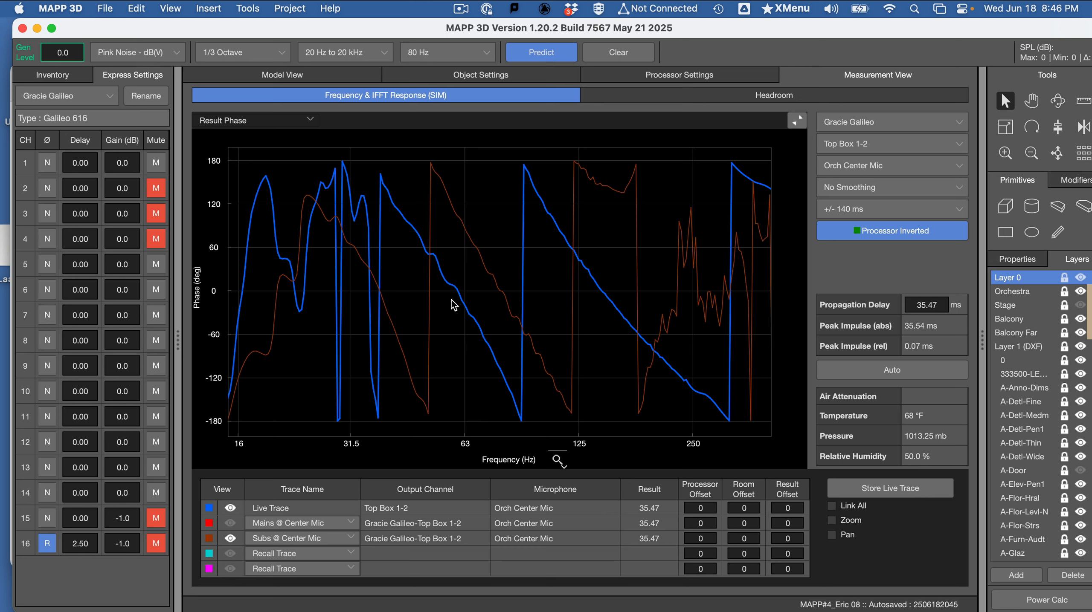
click(91, 163)
text(1)
click(529, 58)
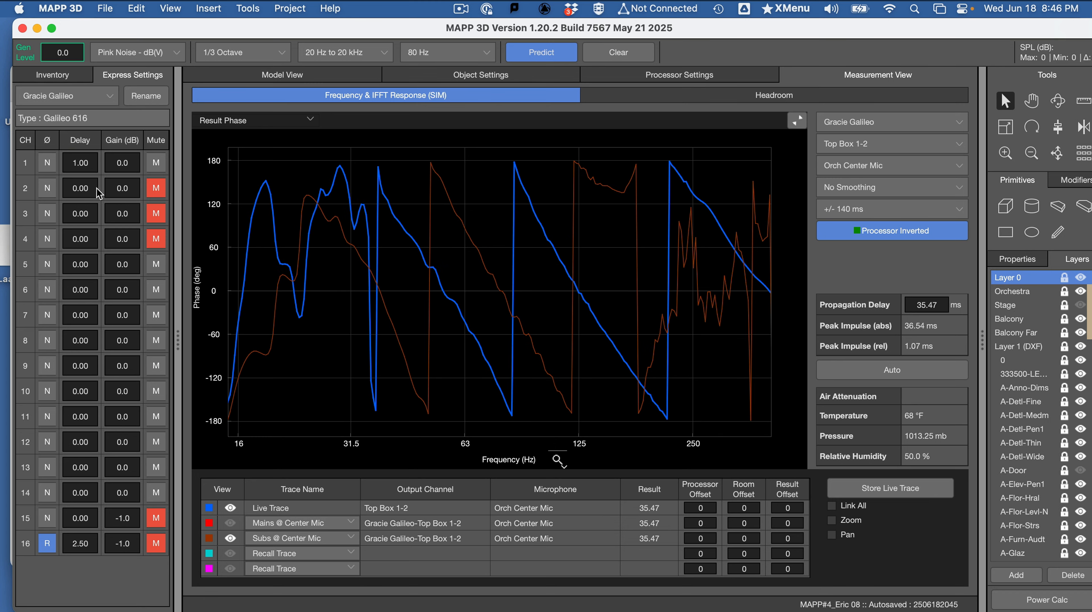
click(87, 164)
text(2)
click(537, 49)
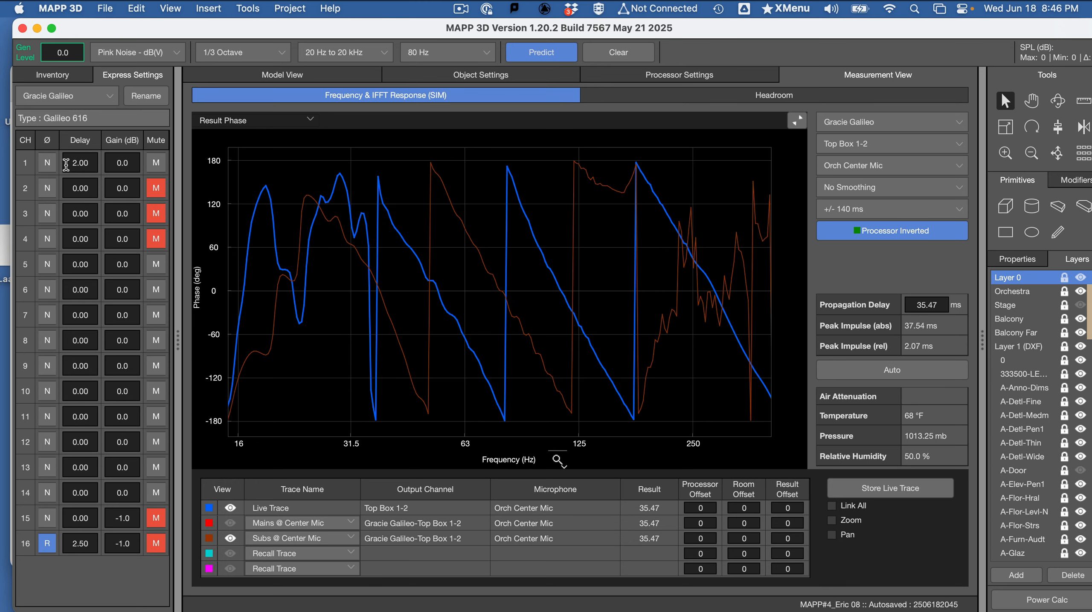
- Try delays of 3 ms and 4 ms on channel 1, running a prediction for each to compare the phase traces
click(91, 163)
text(3)
key(Return)
click(552, 55)
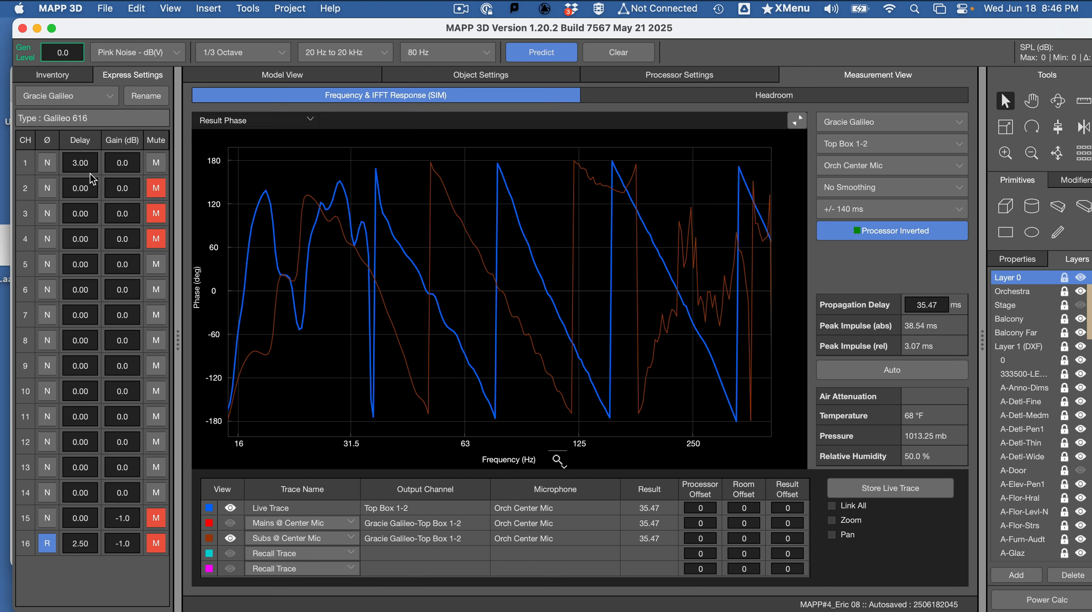
click(91, 163)
text(4)
click(532, 52)
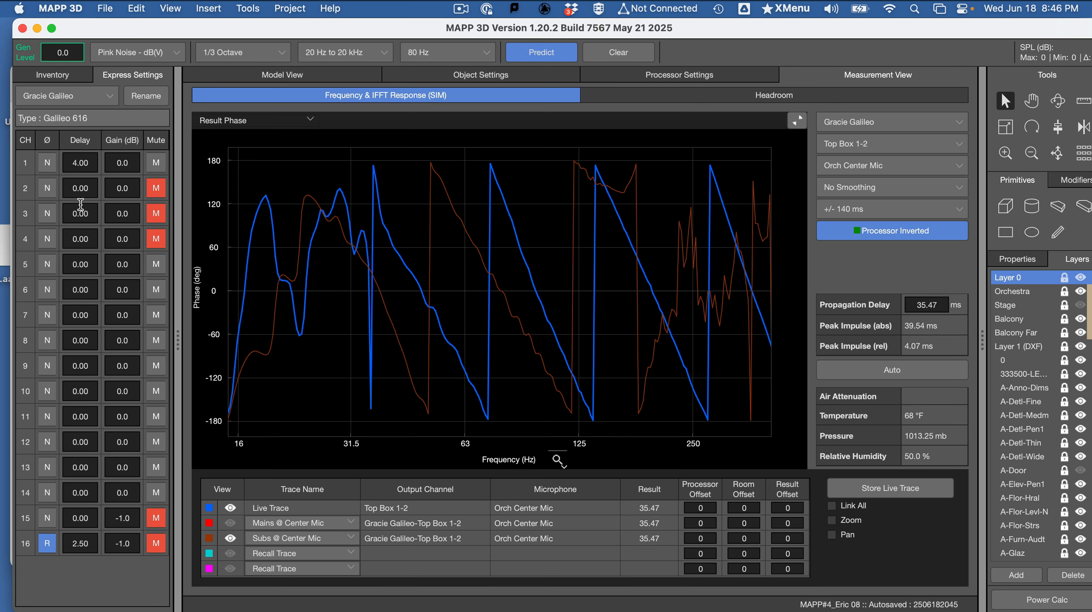
- Try delays of 5 ms and 7 ms on channel 1, predicting each one against the stored subs phase trace
click(87, 164)
text(5)
click(547, 52)
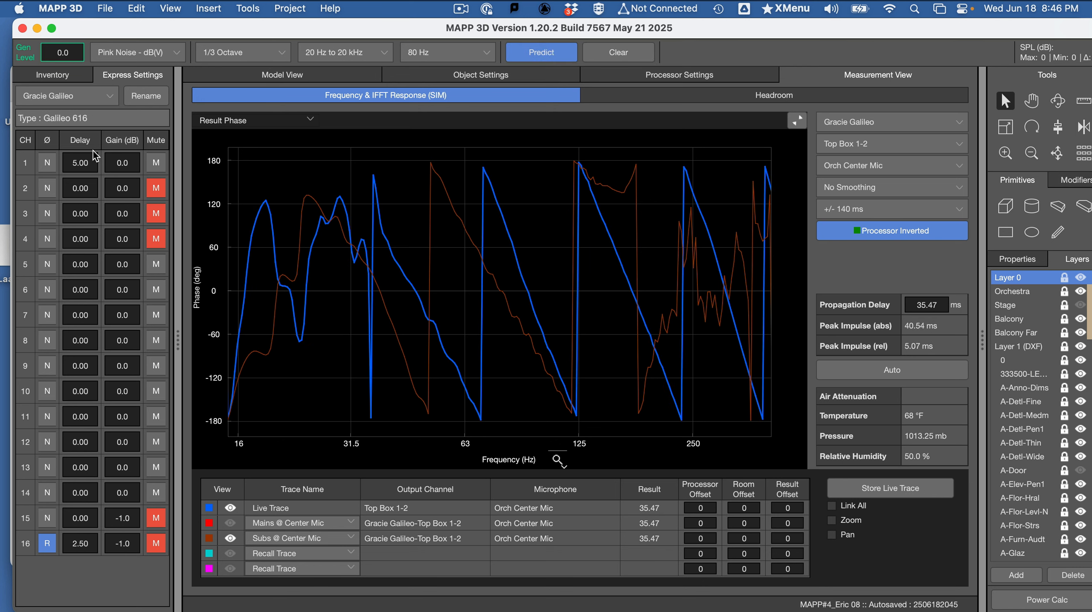
click(88, 163)
text(7)
click(542, 52)
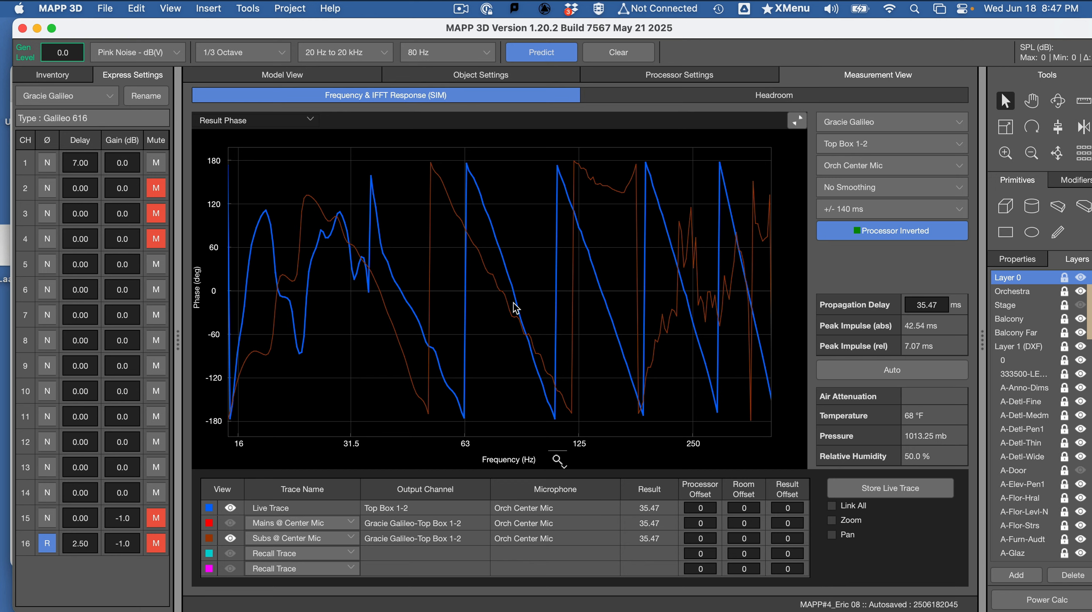
- Try a delay of 8 ms on channel 1 and run the prediction against the stored subs phase trace
mouse_move(501, 310)
mouse_down()
mouse_move(521, 324)
mouse_move(505, 321)
mouse_up()
drag(90, 165, 59, 167)
text(8)
key(Tab)
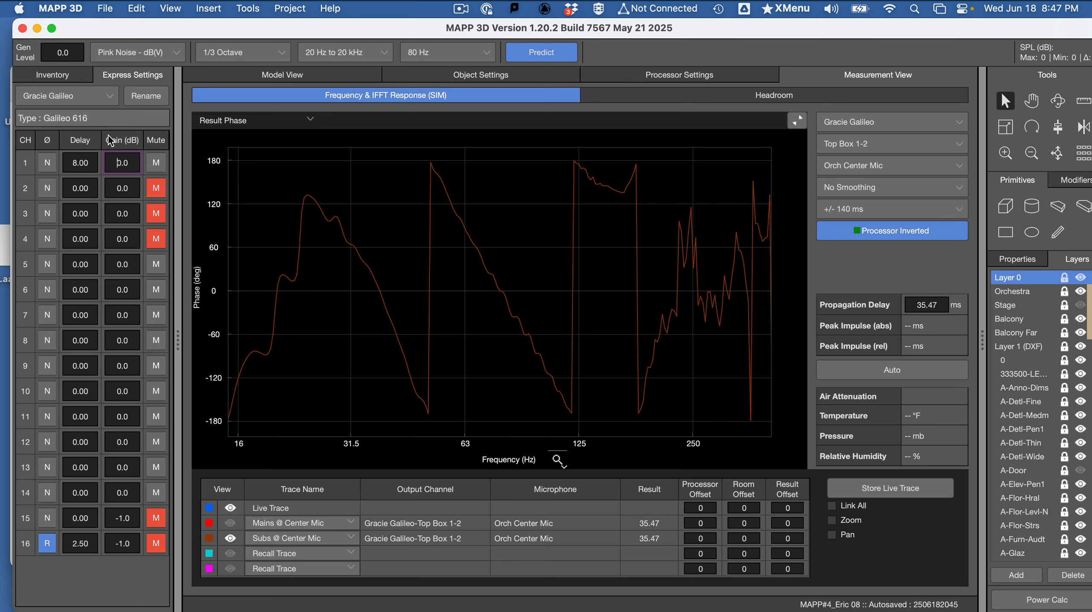
click(547, 58)
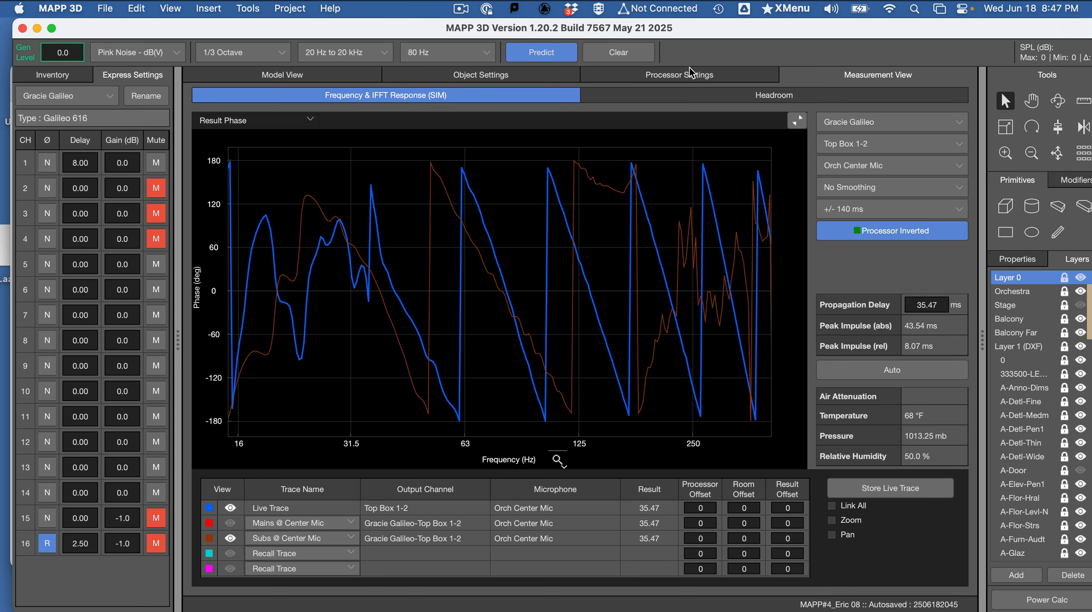
- Examine the enlarged Result Amplitude plot for the mains and subs crossover region, and return to the enlarged Result Phase plot
click(796, 122)
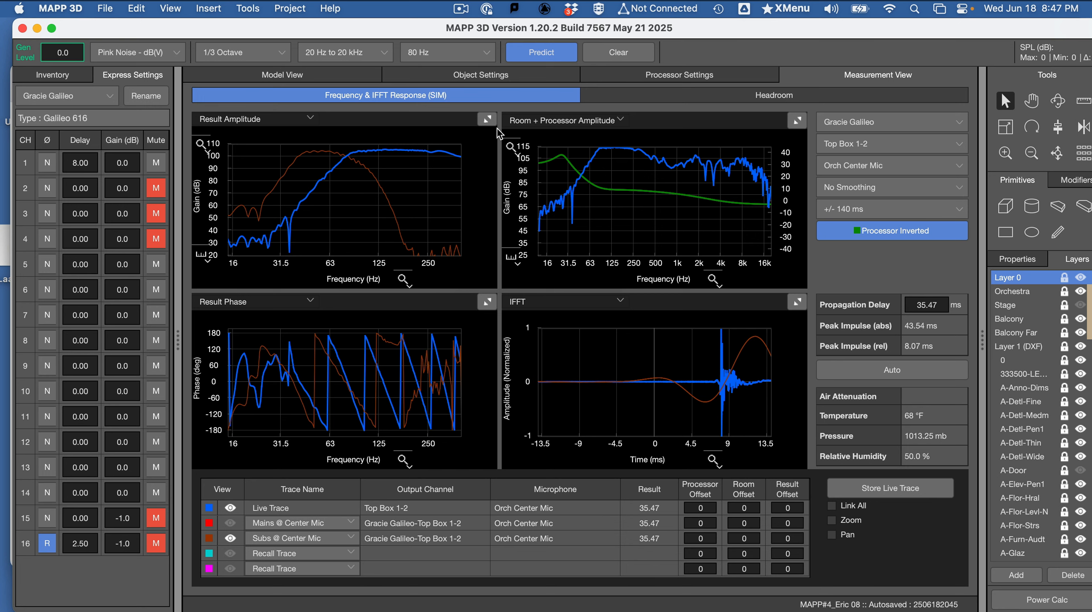
click(482, 117)
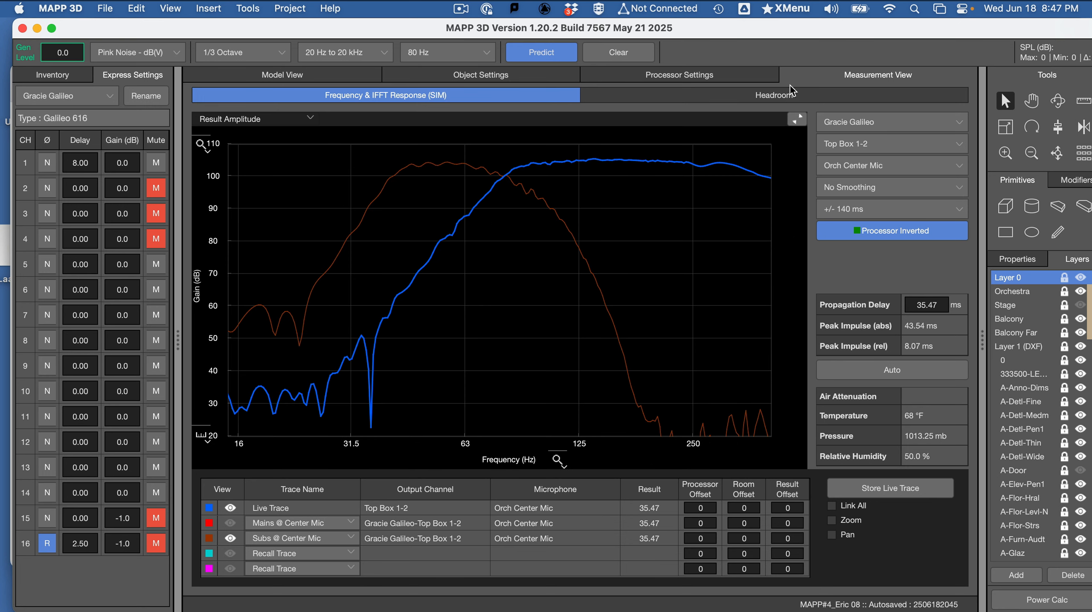
click(796, 120)
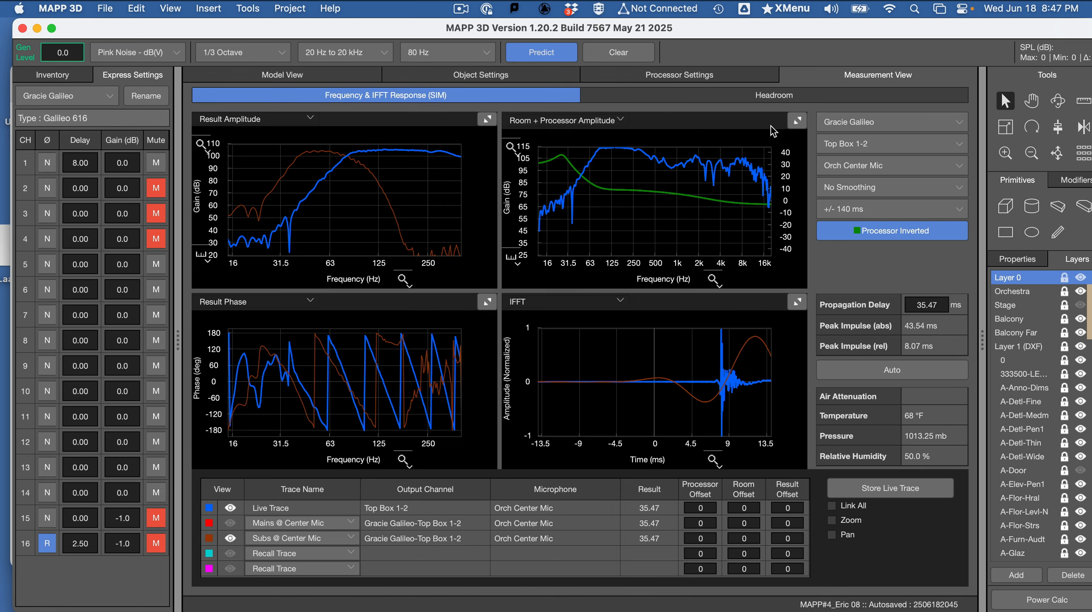
click(486, 303)
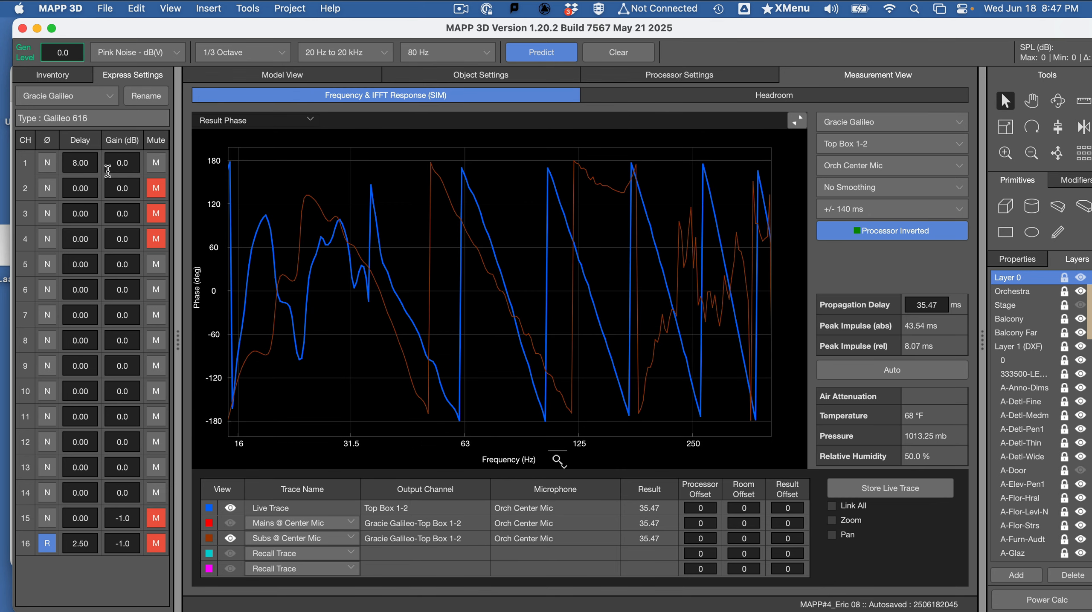
- Return channel 1 to a 0 ms delay with a new prediction and inspect the phase traces near 88 Hz
click(91, 163)
text(0)
key(Return)
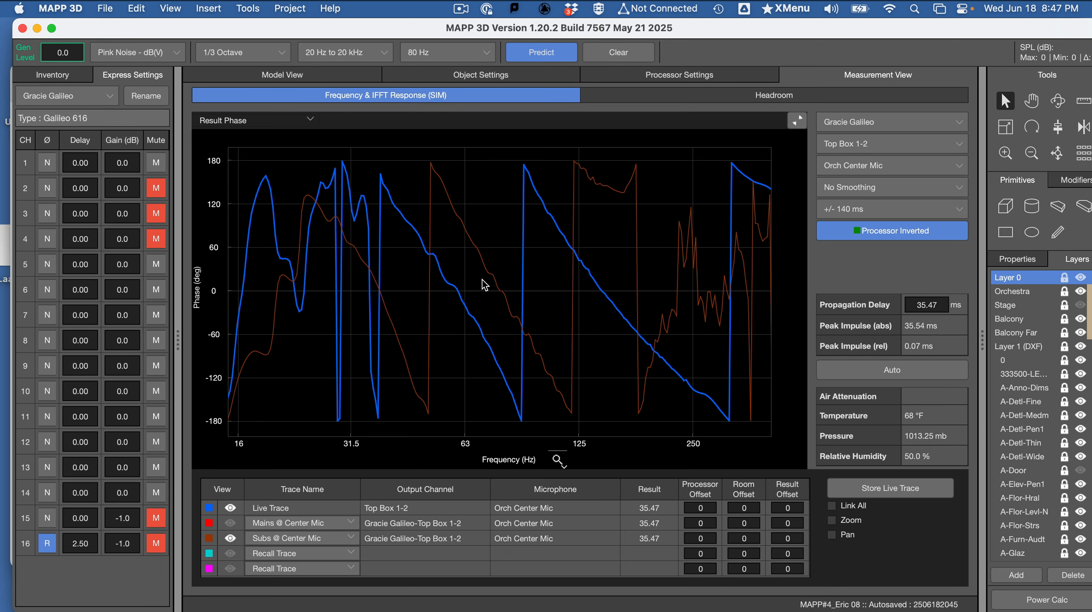
click(522, 400)
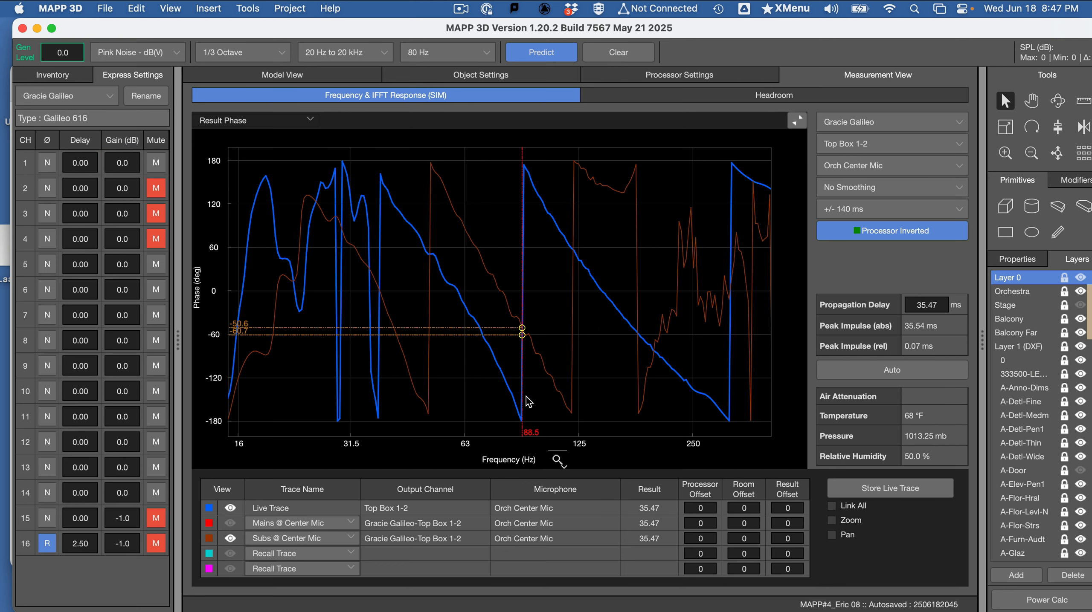
drag(525, 397, 512, 378)
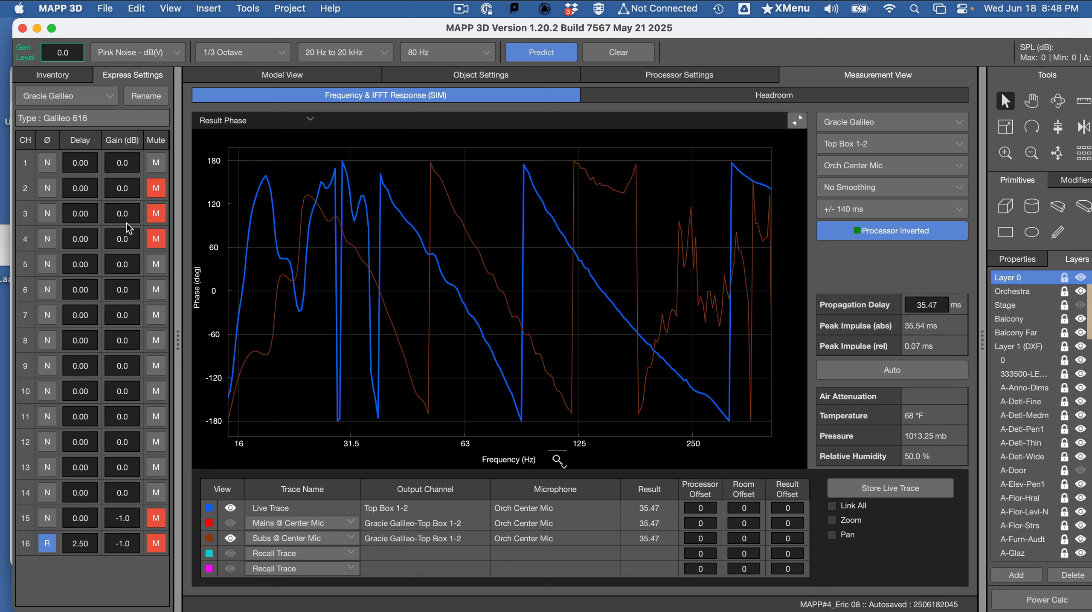
- Reverse the polarity of channel 1 and try a 1 ms delay on it, running a prediction for each change
click(48, 163)
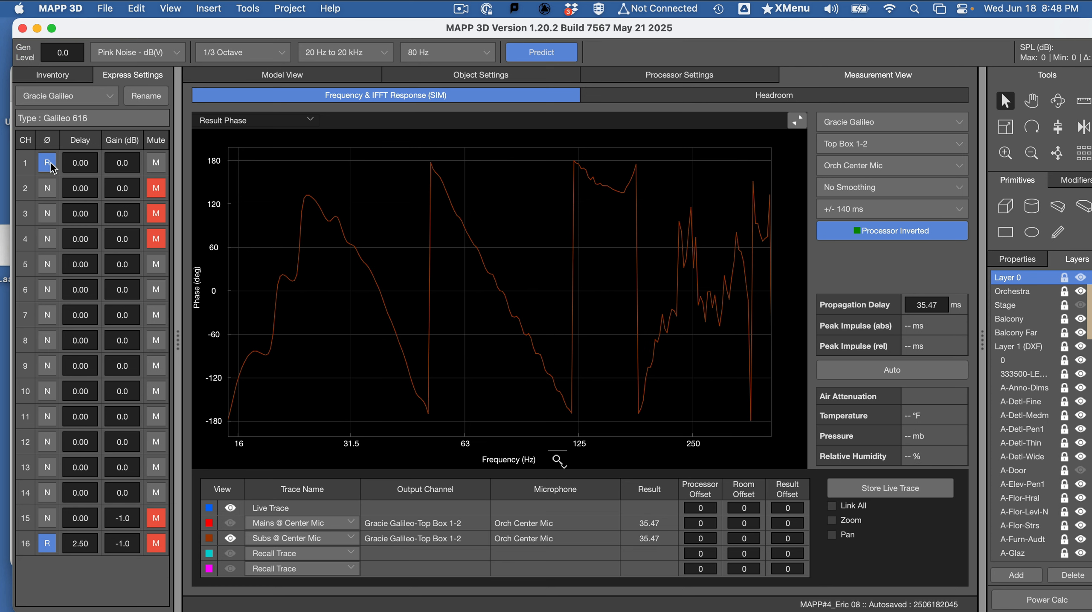
click(545, 58)
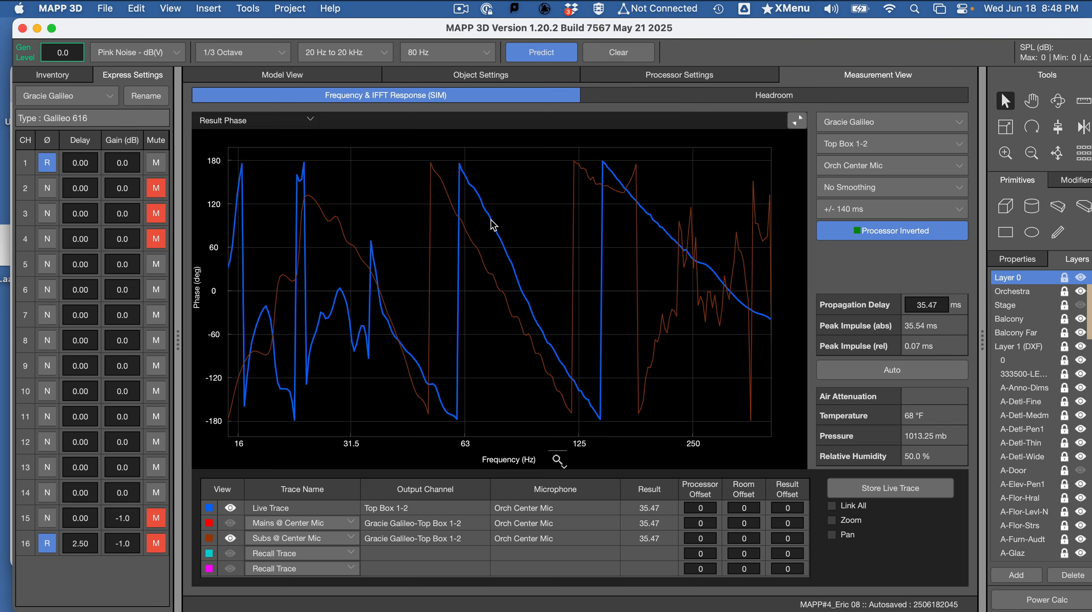
click(91, 163)
text(1)
key(Return)
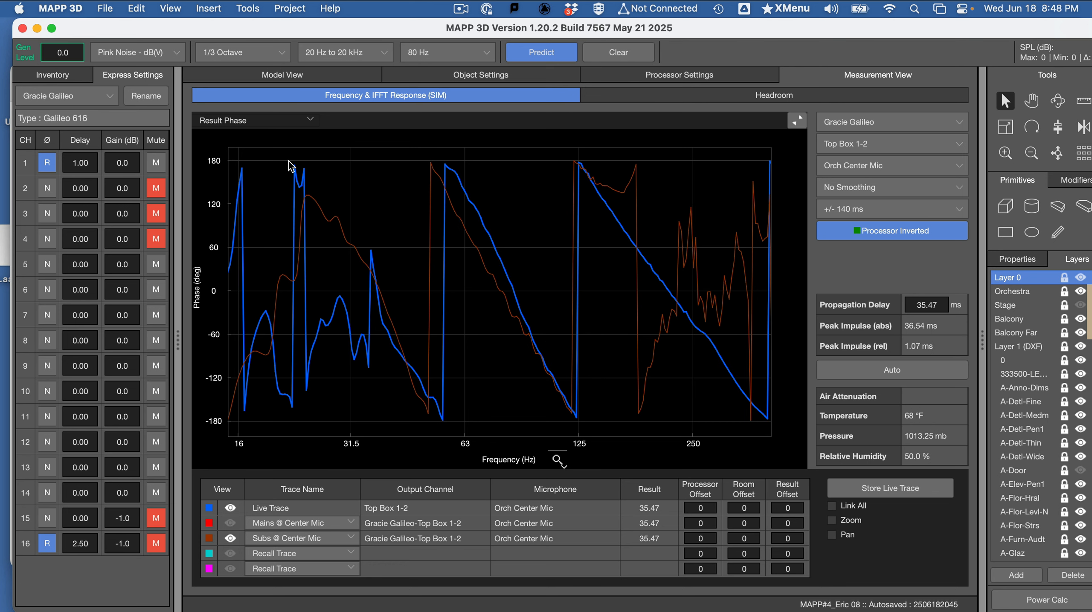
- Try delays of 2 ms and 3 ms on the polarity-reversed channel 1, predicting each and inspecting the phase traces around the crossover
click(88, 163)
text(2)
key(Return)
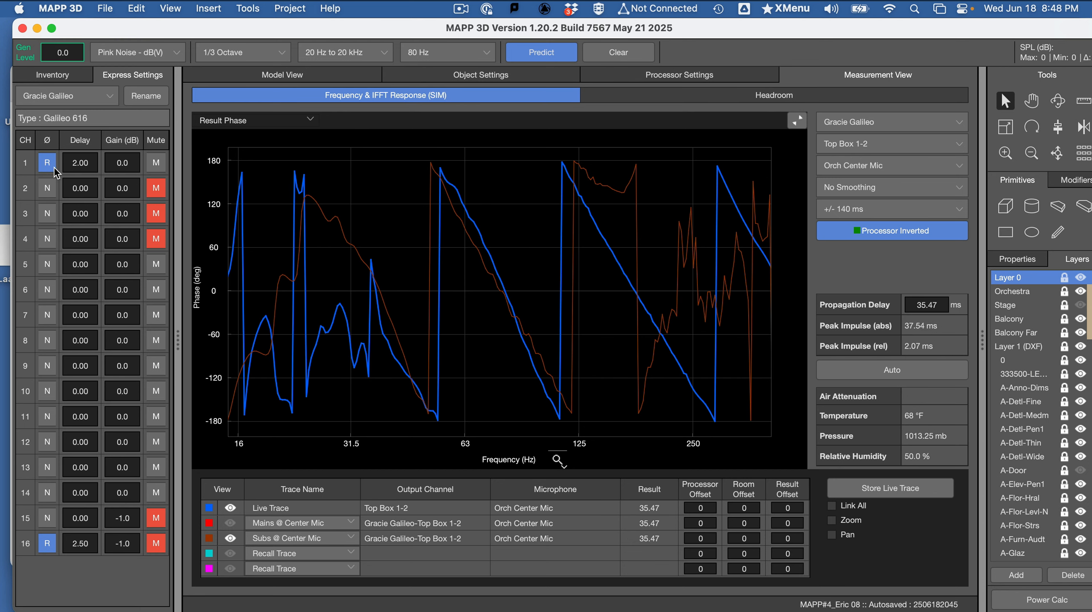
click(88, 162)
text(3)
key(Return)
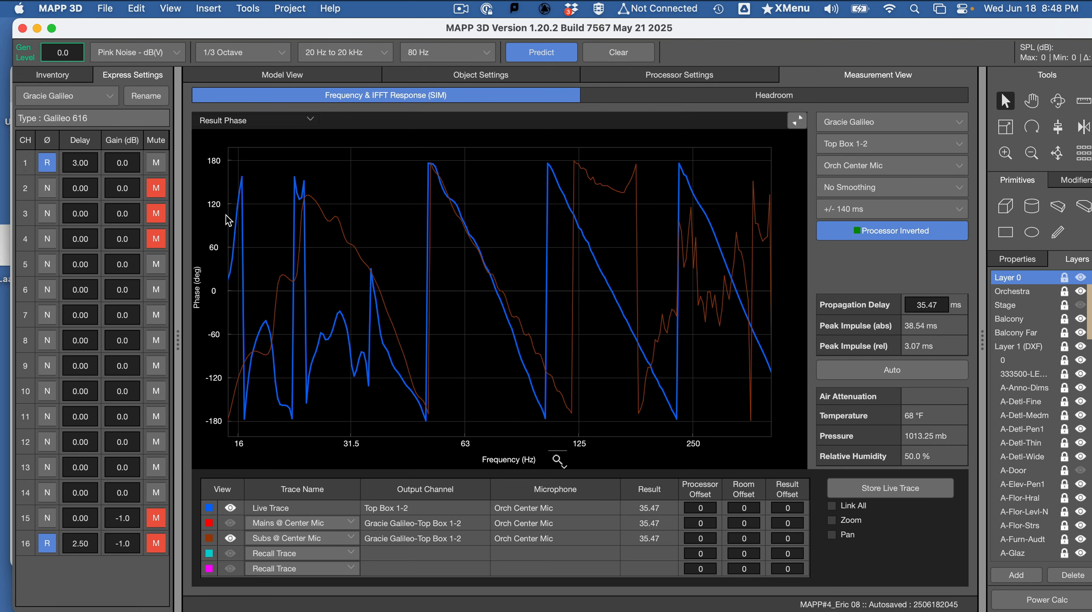
click(509, 325)
drag(509, 325, 505, 327)
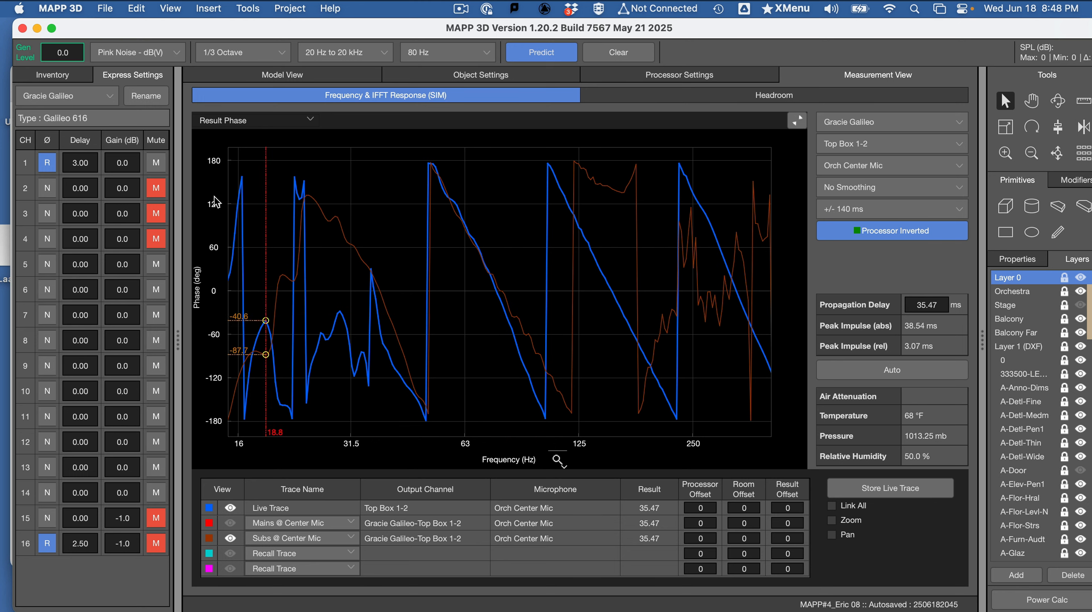
- Set the channel 1 delay to 2.5 ms, run the prediction, and check the phase overlap around the crossover
drag(96, 168, 44, 165)
text(2.)
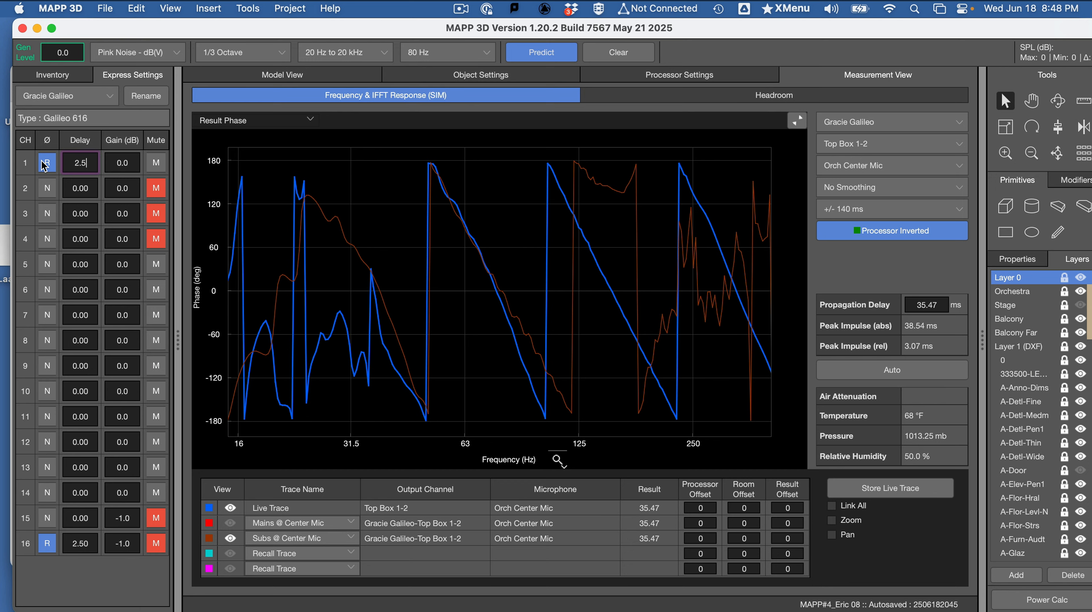
text(5)
key(Return)
drag(511, 324, 505, 325)
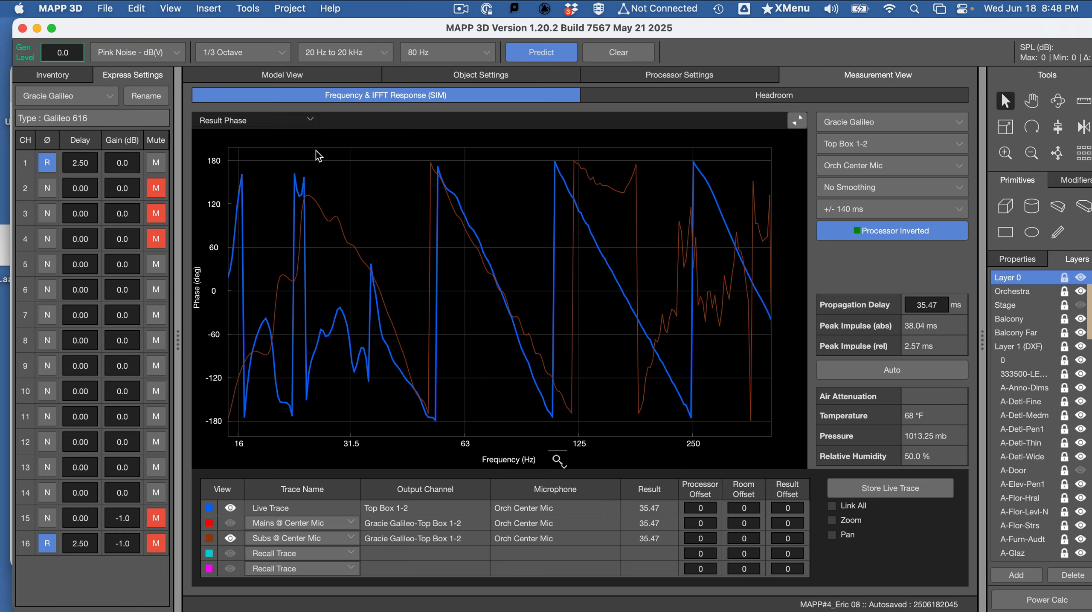
- Switch to the Word assignment document and read the time-alignment instructions of step 6, down to the Measurement View screenshot requirements
key(super+Tab)
scroll(524, 408, down, 15)
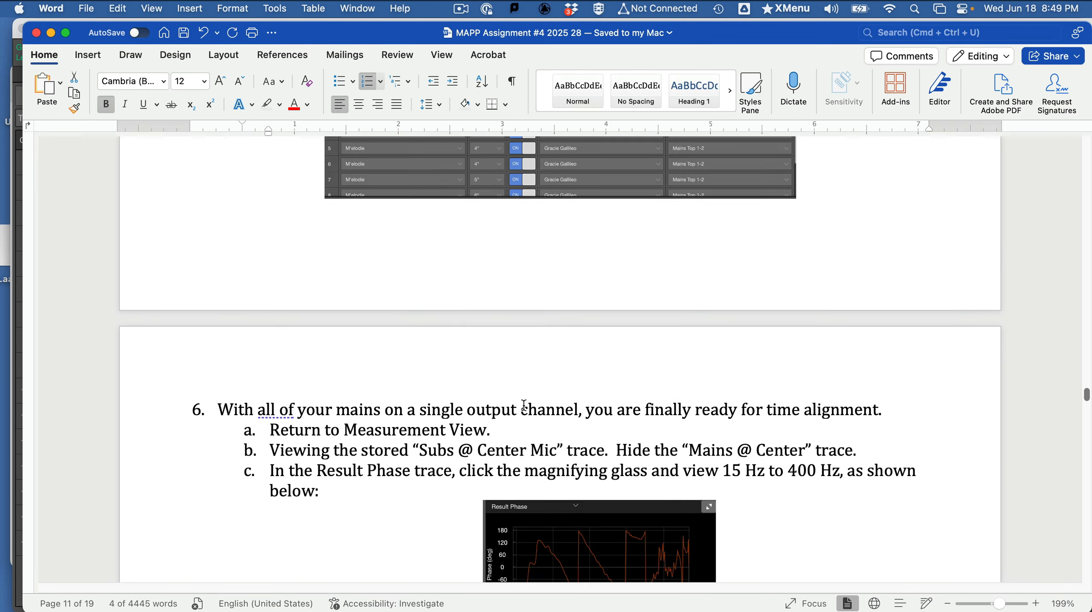
scroll(524, 408, down, 10)
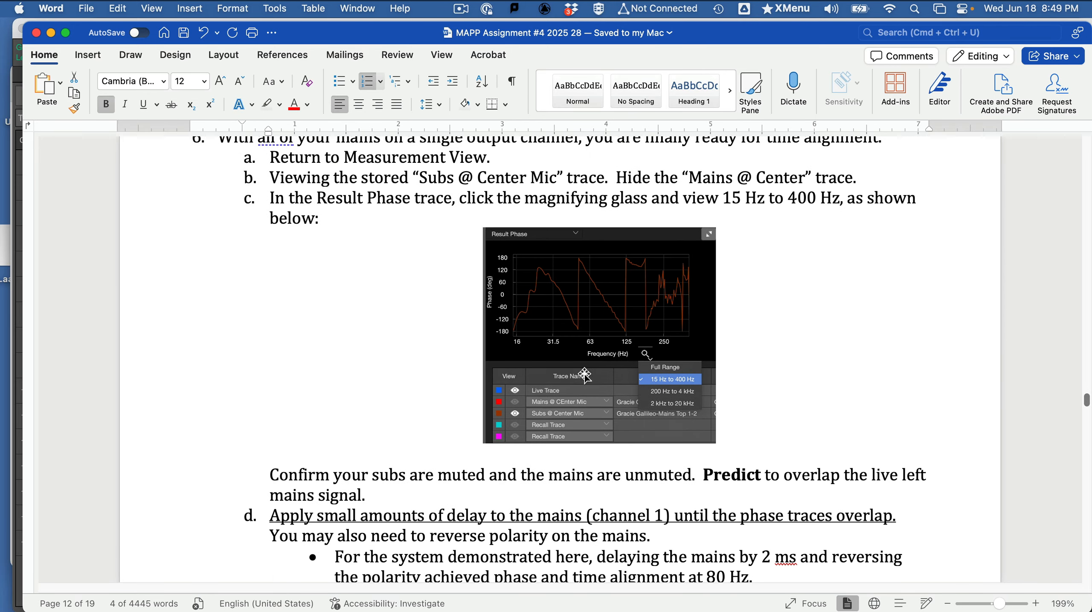
scroll(528, 403, down, 10)
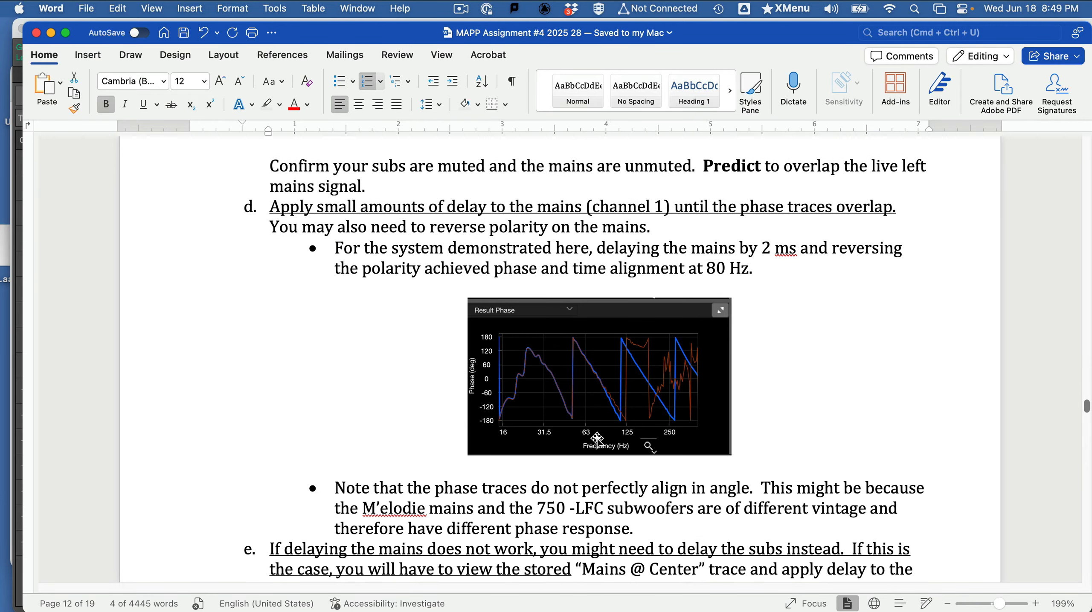
scroll(569, 424, down, 2)
scroll(569, 422, down, 3)
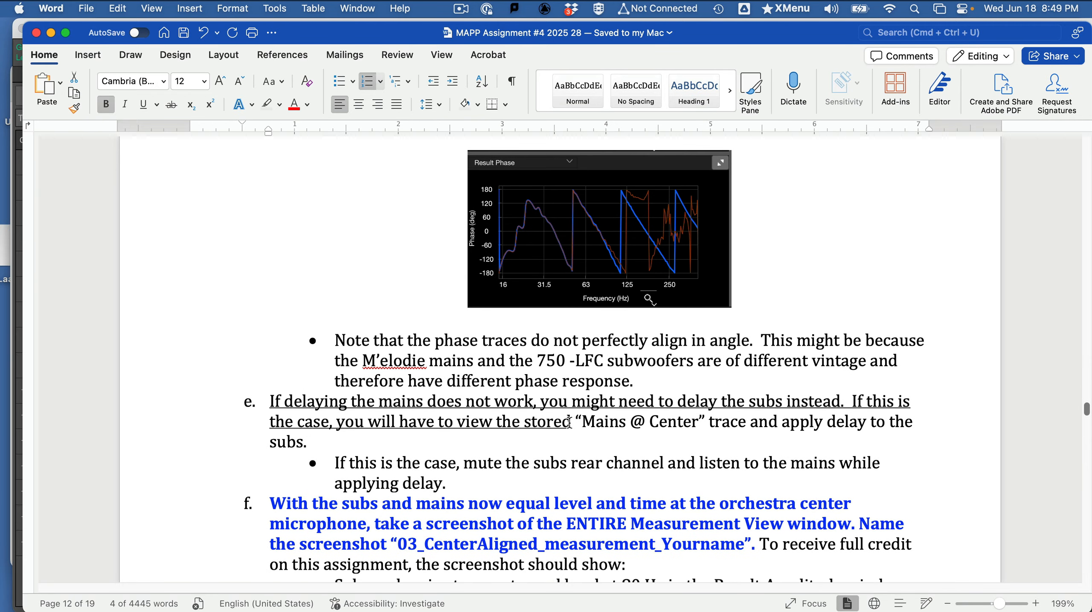
scroll(570, 423, down, 5)
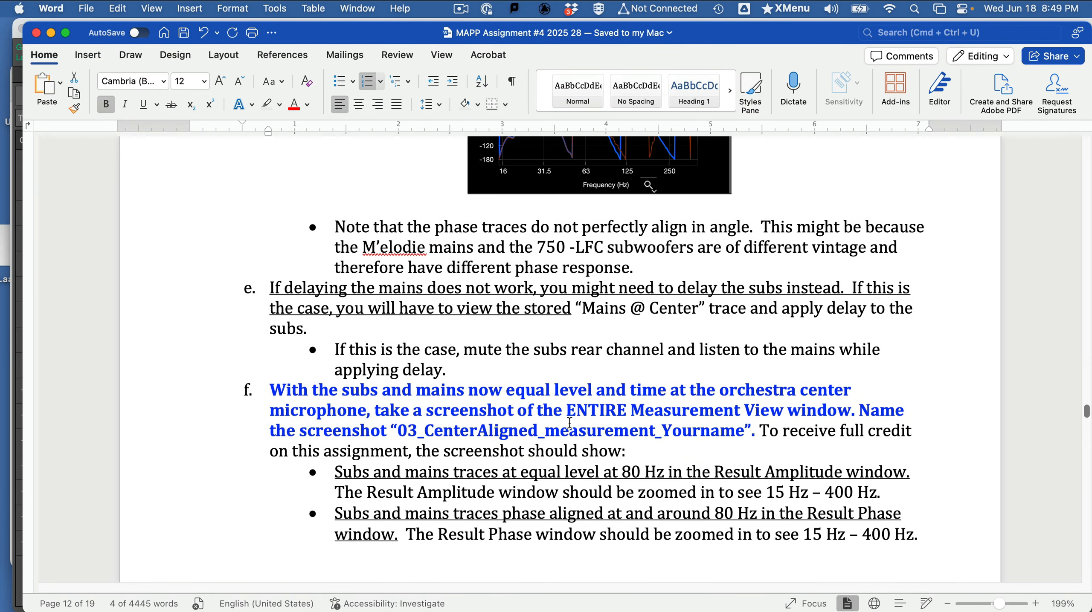
- Switch back to MAPP 3D and restore the four-plot layout of the Measurement View
key(super+Tab)
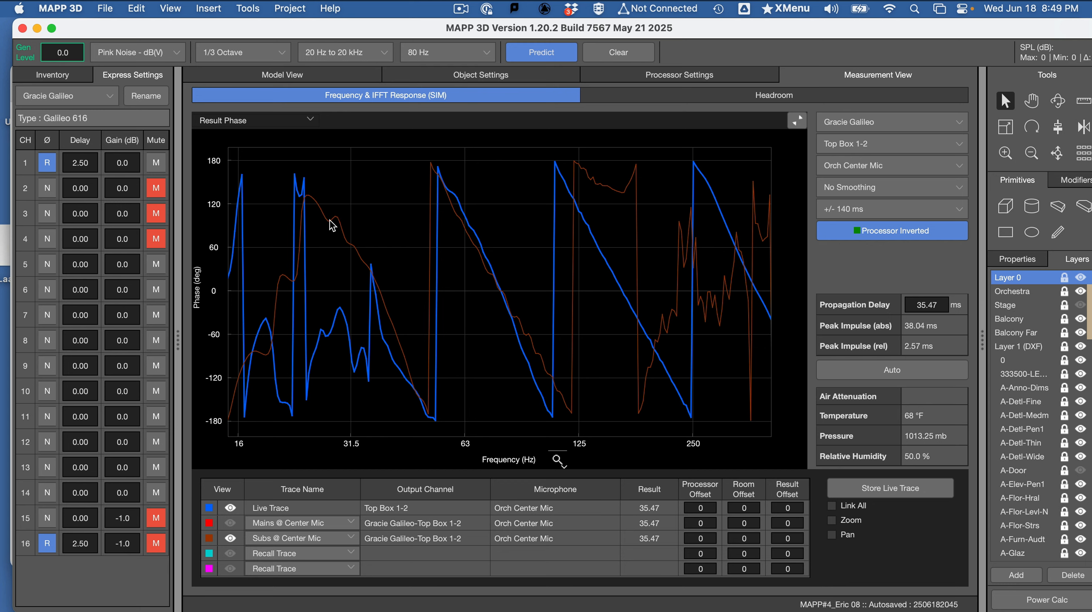
key(super+Tab)
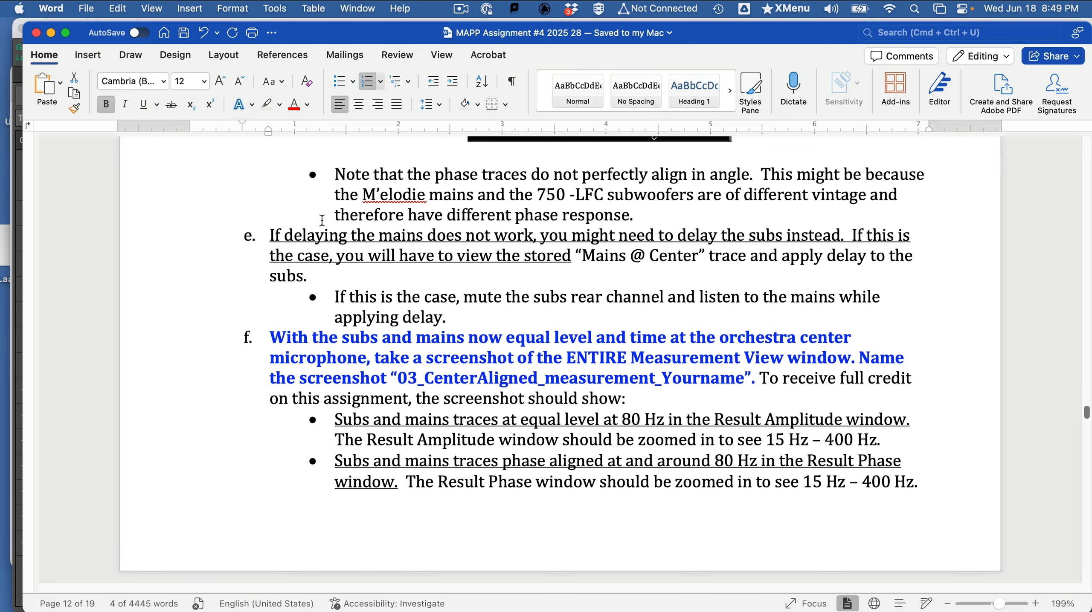
key(super+Tab)
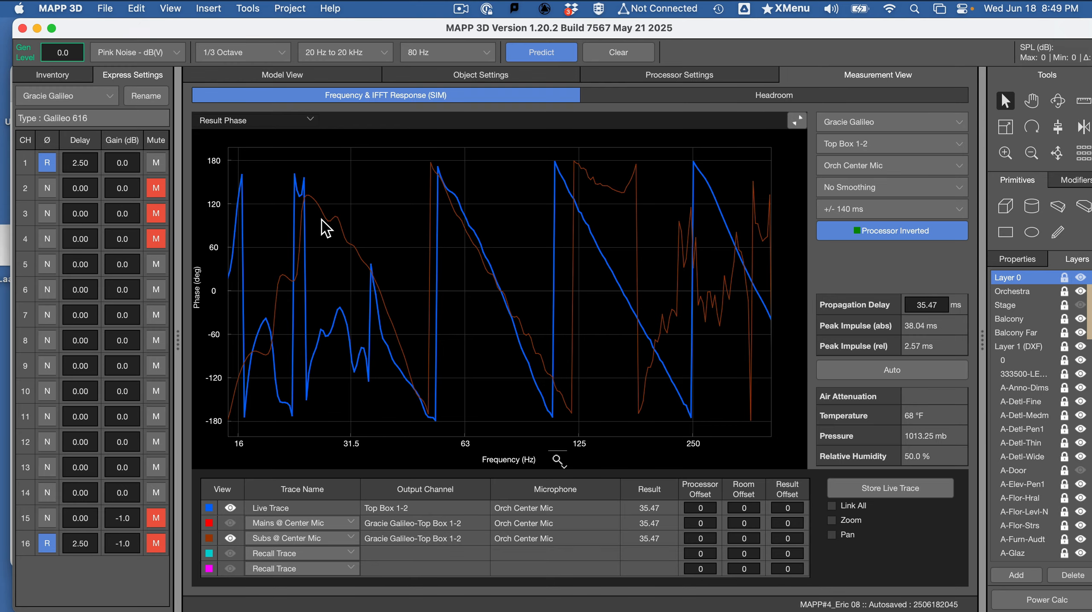
click(797, 121)
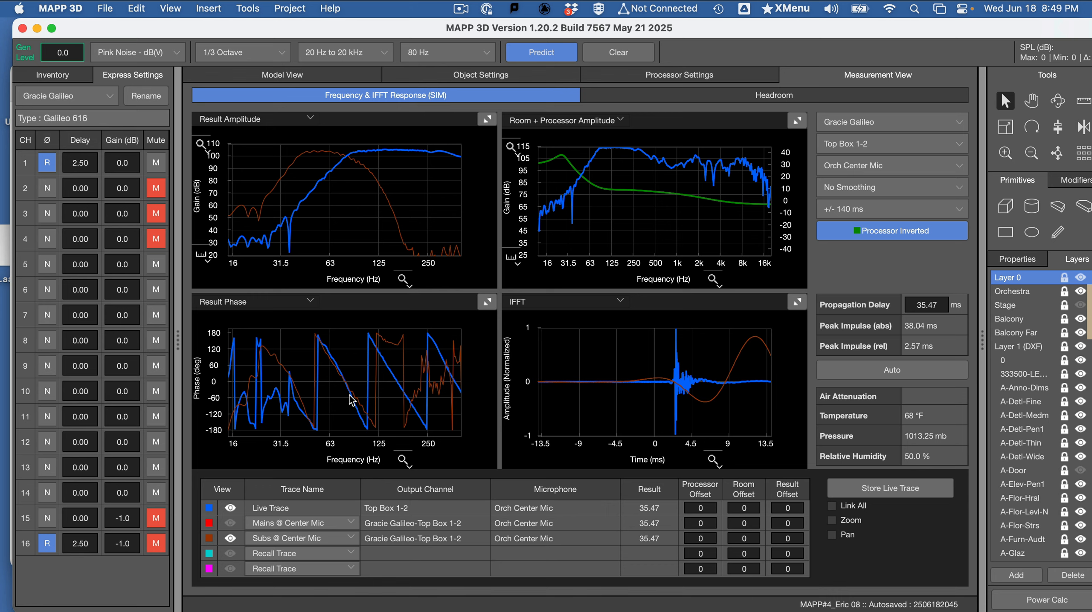
key(shift+super+5)
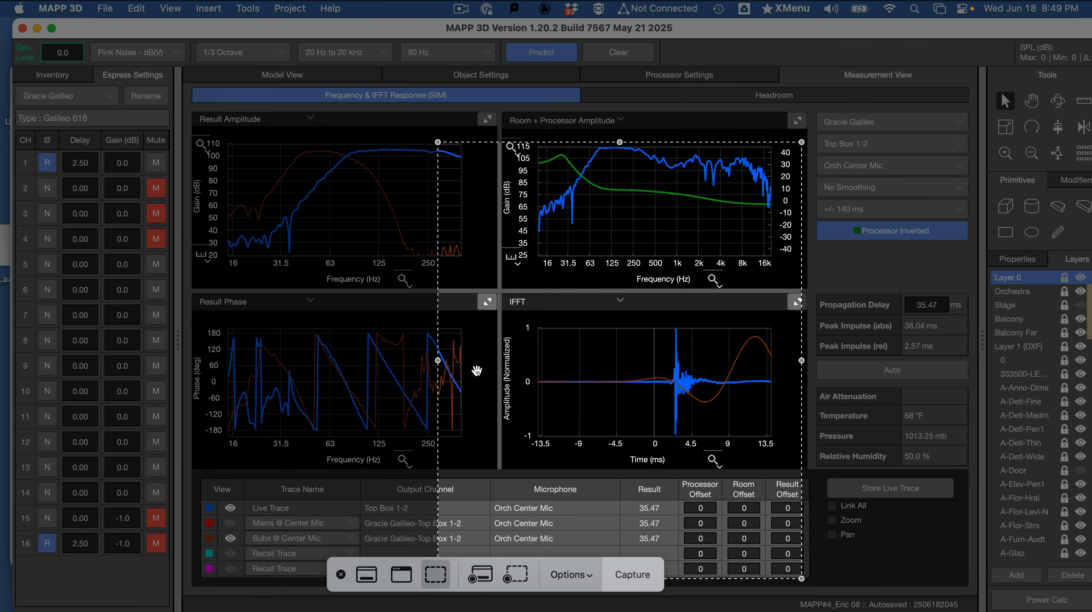
drag(477, 371, 2, 161)
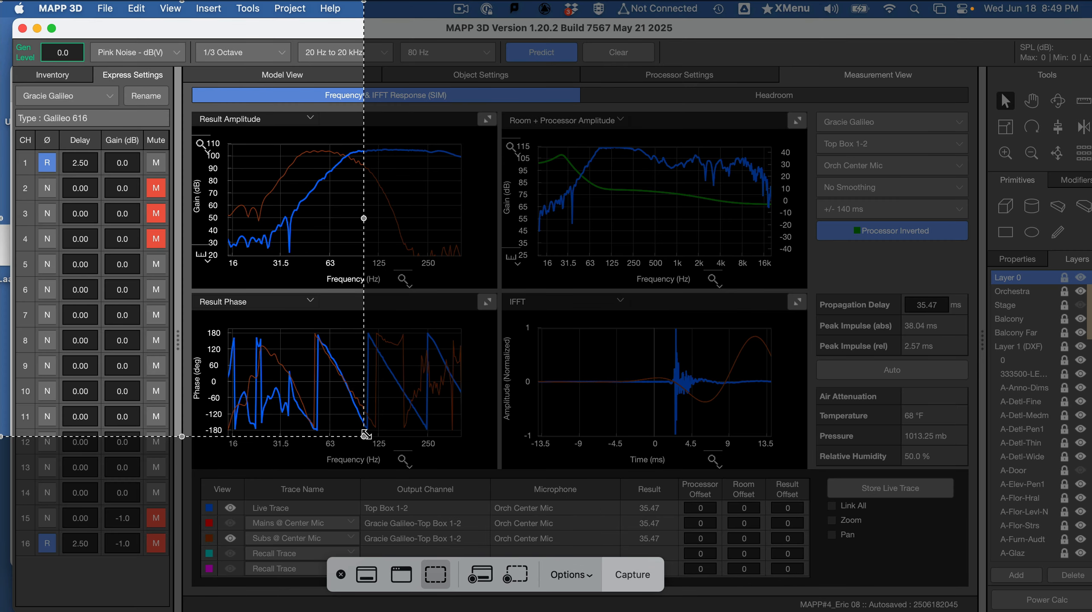
drag(364, 436, 1091, 609)
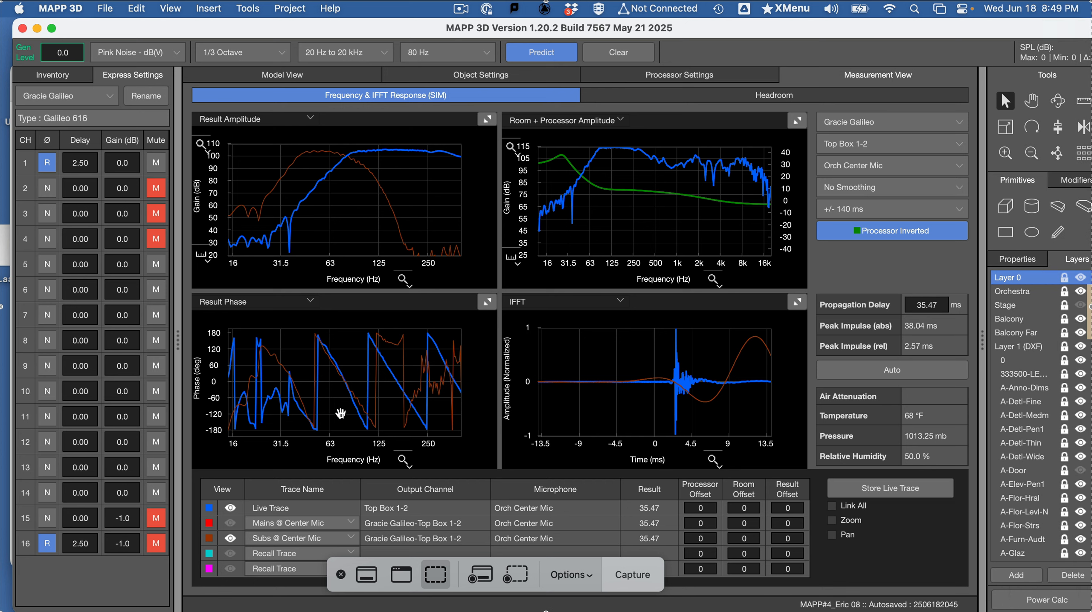
key(Escape)
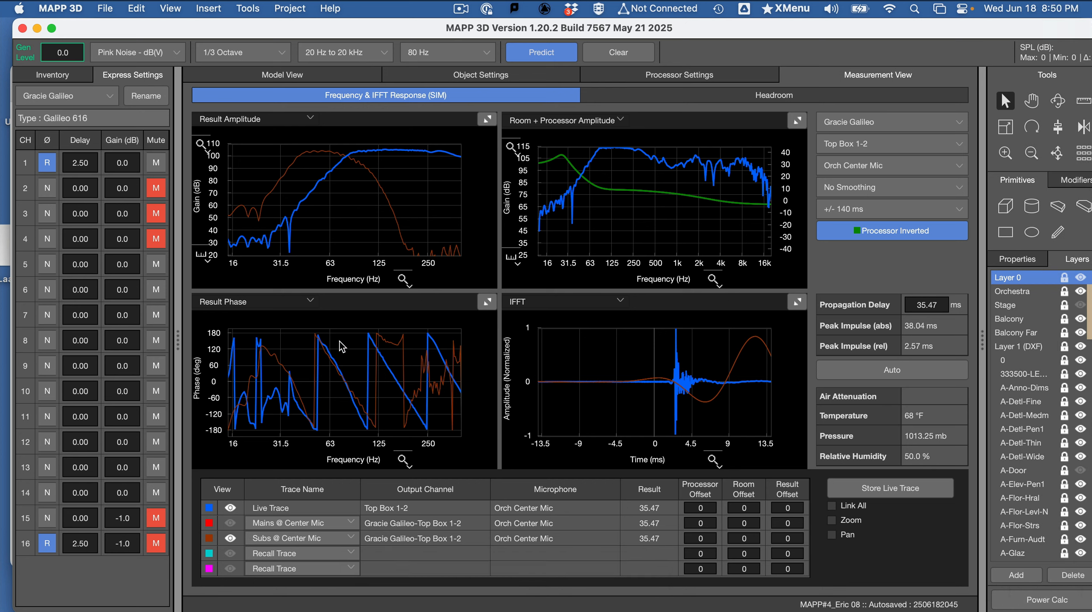
- In the Word assignment, highlight the screenshot name "03_CenterAligned_measurement_Yourname" and compare the example screenshot with the plots in MAPP 3D
key(super+Tab)
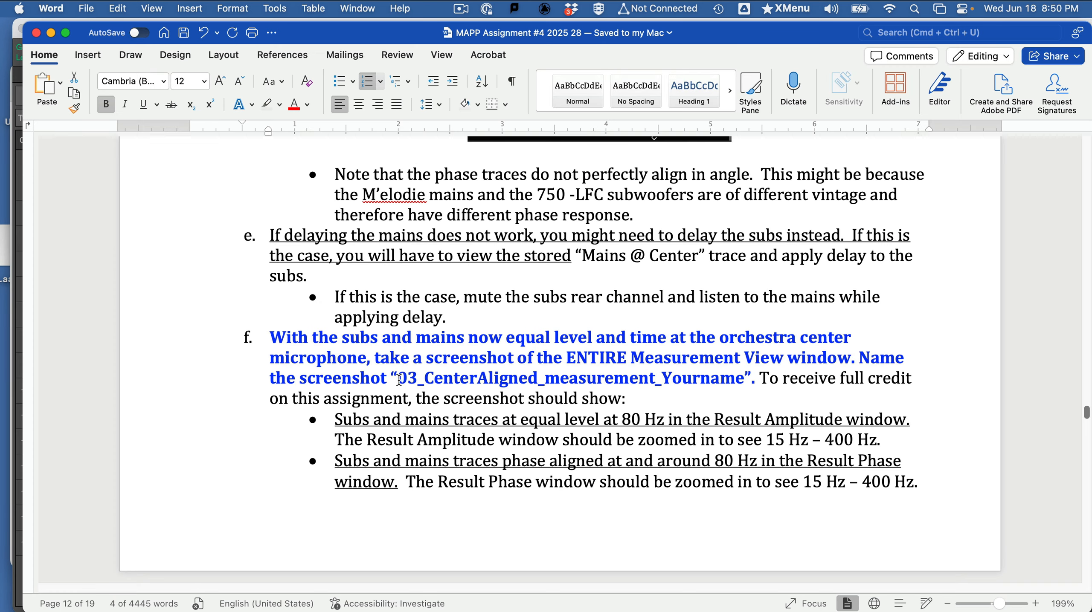
drag(399, 379, 704, 381)
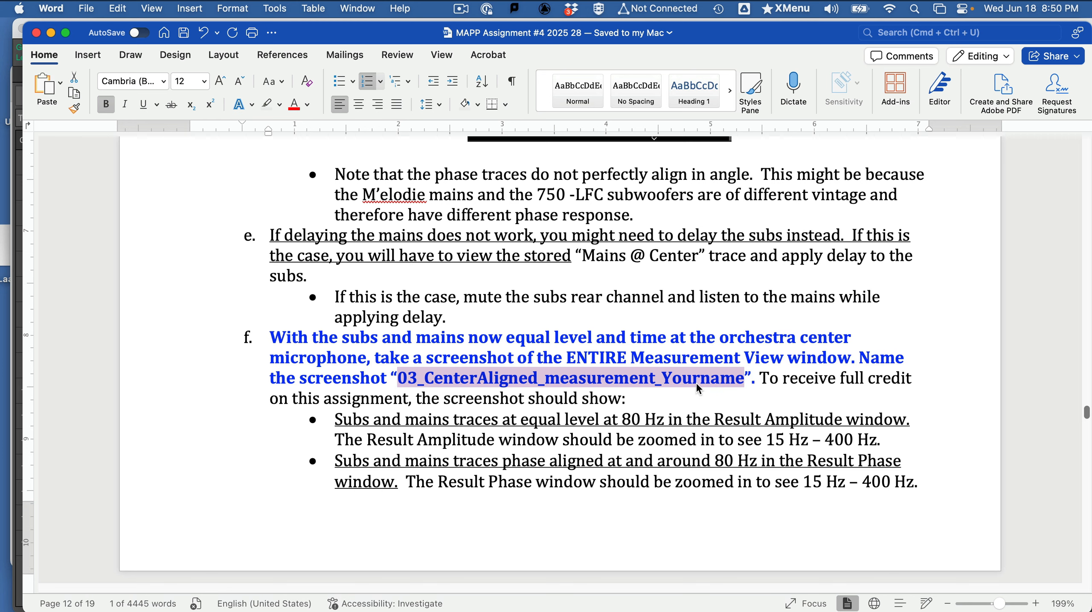
scroll(694, 384, down, 10)
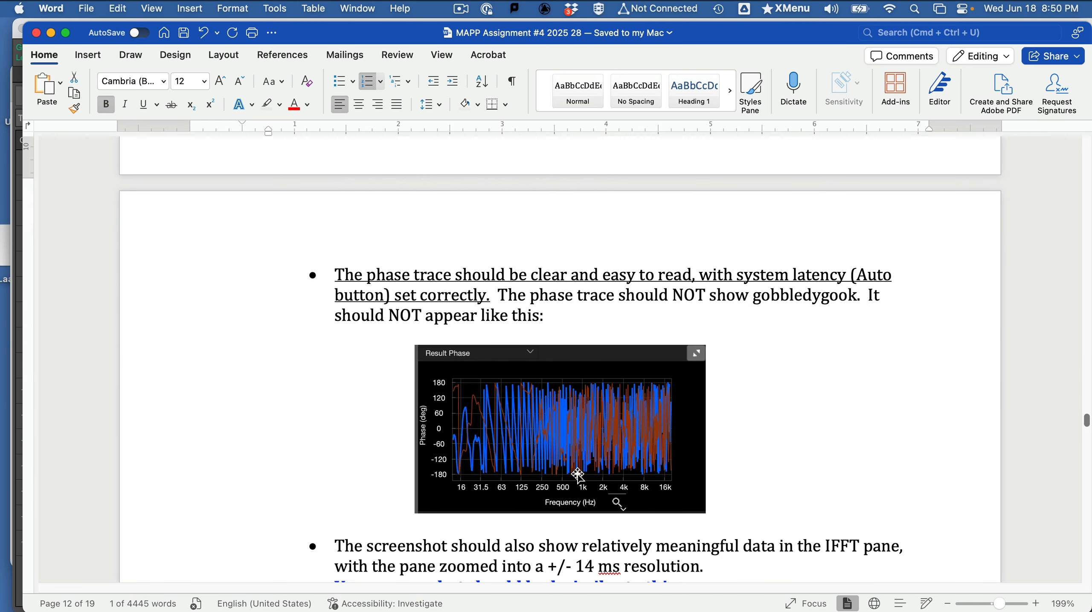
scroll(577, 470, down, 5)
scroll(577, 475, down, 2)
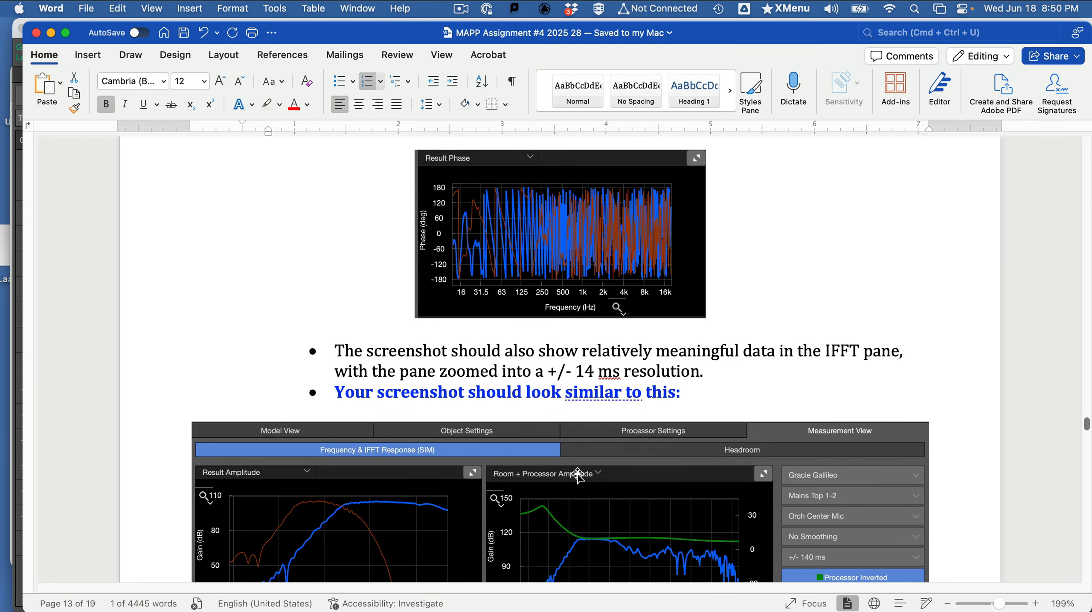
scroll(578, 475, down, 8)
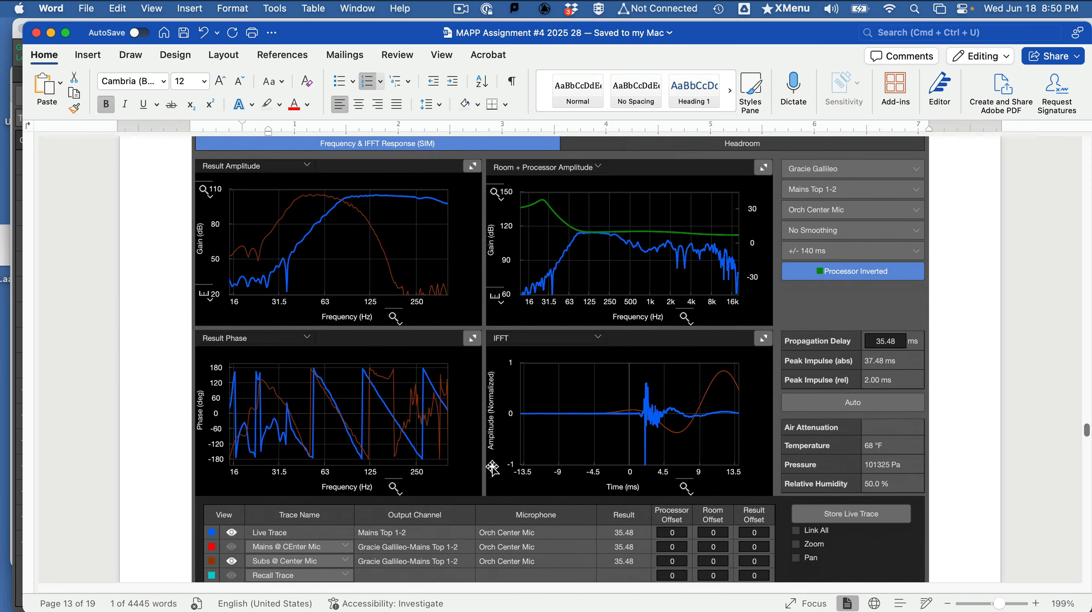
key(super+Tab)
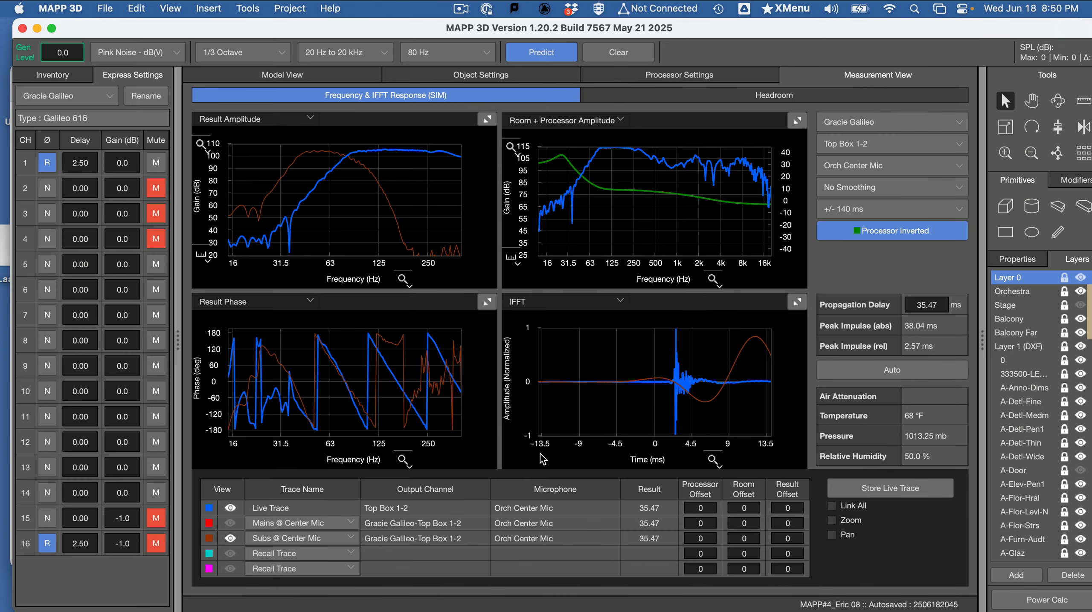
- Review the remaining Word instructions on saving the file and the start of the "Analyze Your Data" section
key(super+Tab)
scroll(541, 454, down, 5)
scroll(541, 453, up, 3)
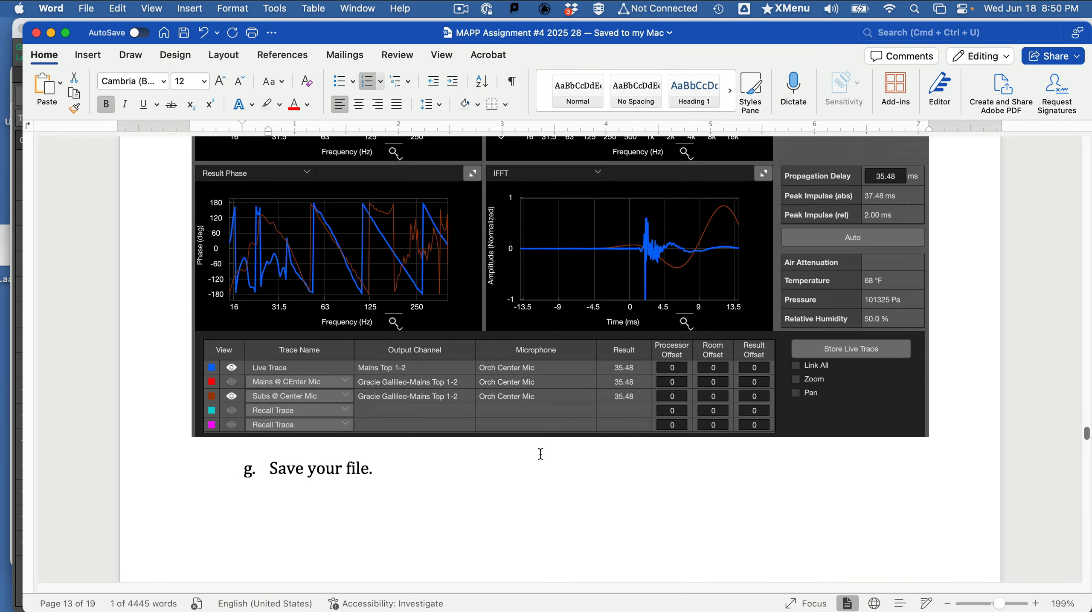
scroll(540, 454, down, 4)
scroll(540, 454, down, 5)
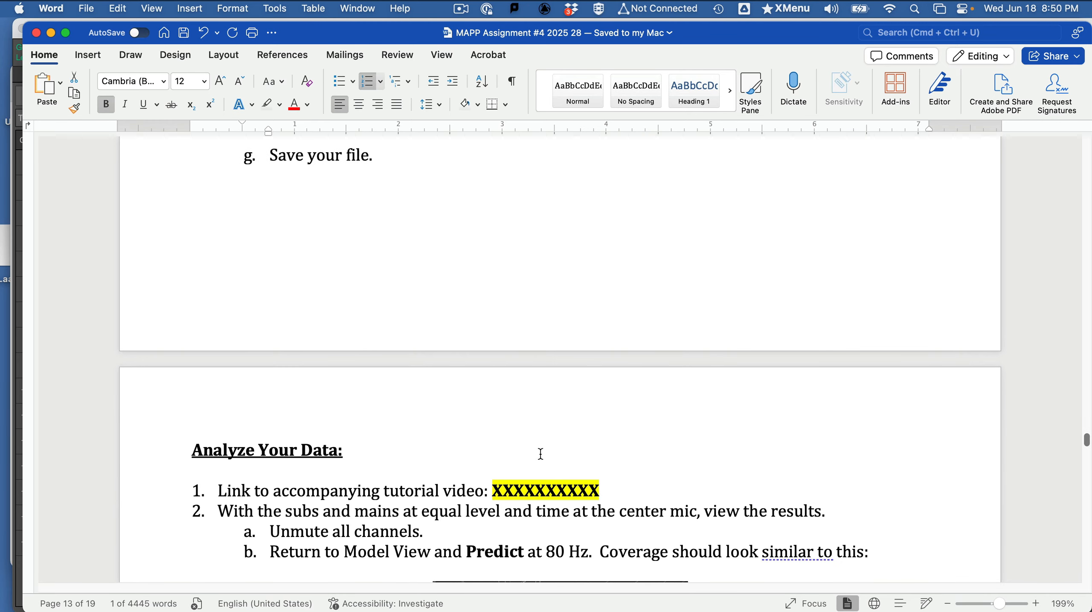
key(super+Tab)
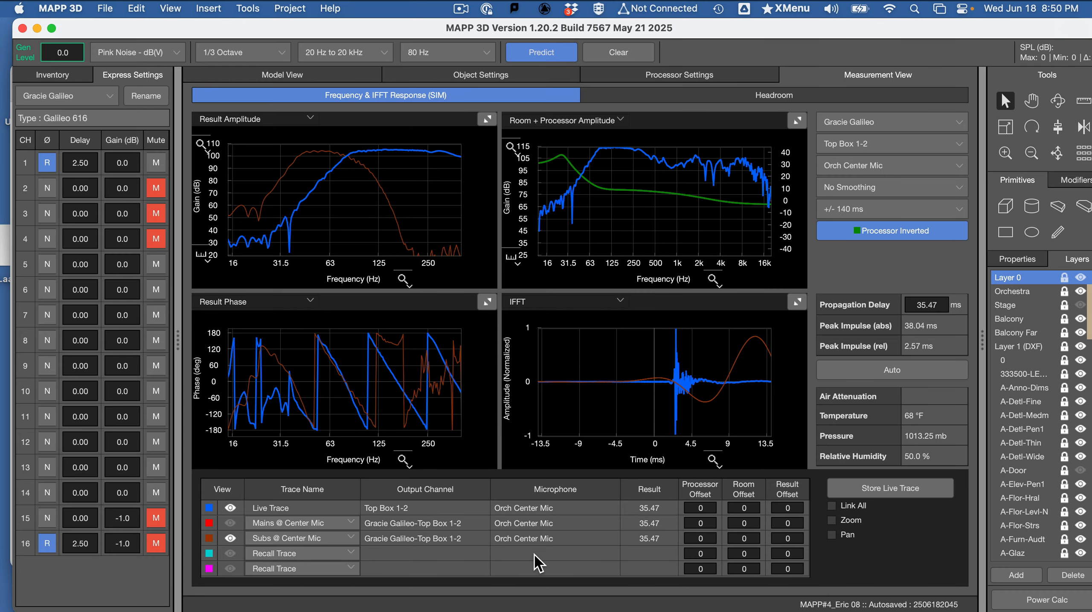
key(super+Tab)
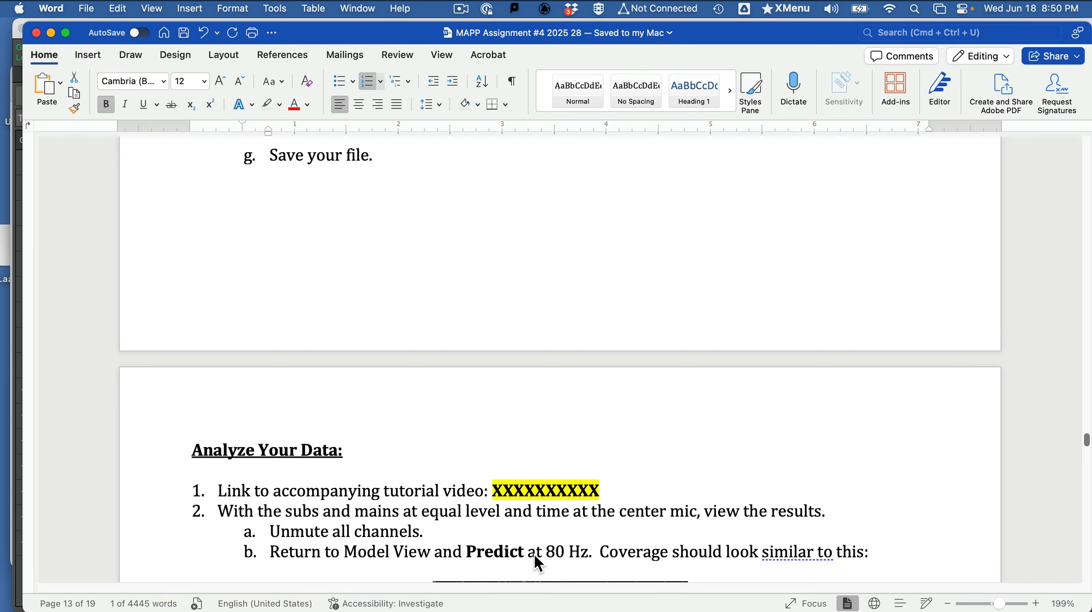